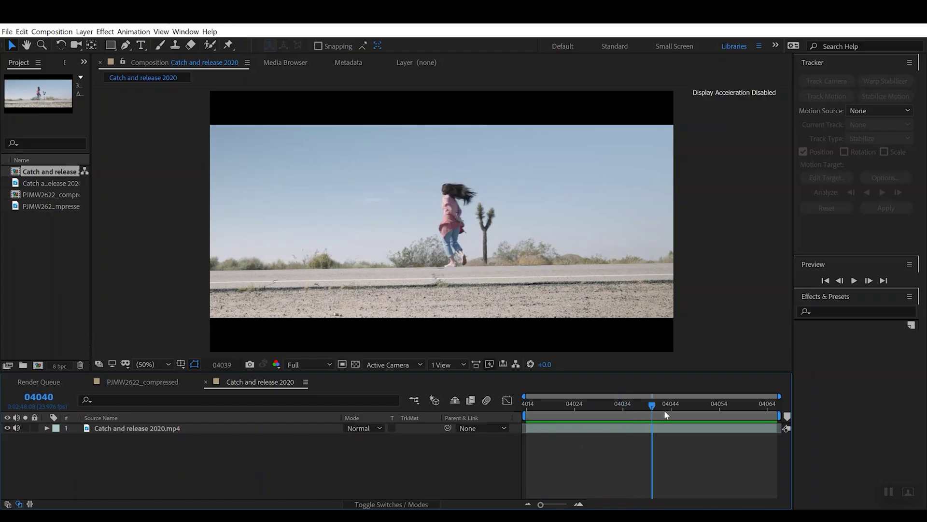
# - Scrub through the Catch and release 2020 composition between about frames 4018 and 4051 to examine the finished car-hit shot
pyautogui.moveTo(664, 414); pyautogui.dragTo(606, 417)
pyautogui.moveTo(546, 420); pyautogui.dragTo(580, 430)
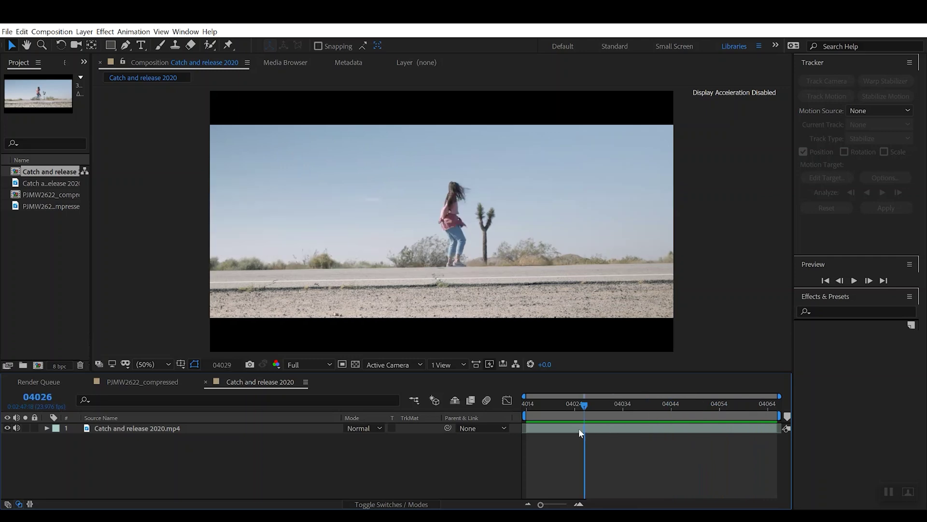
pyautogui.moveTo(663, 430); pyautogui.dragTo(565, 417)
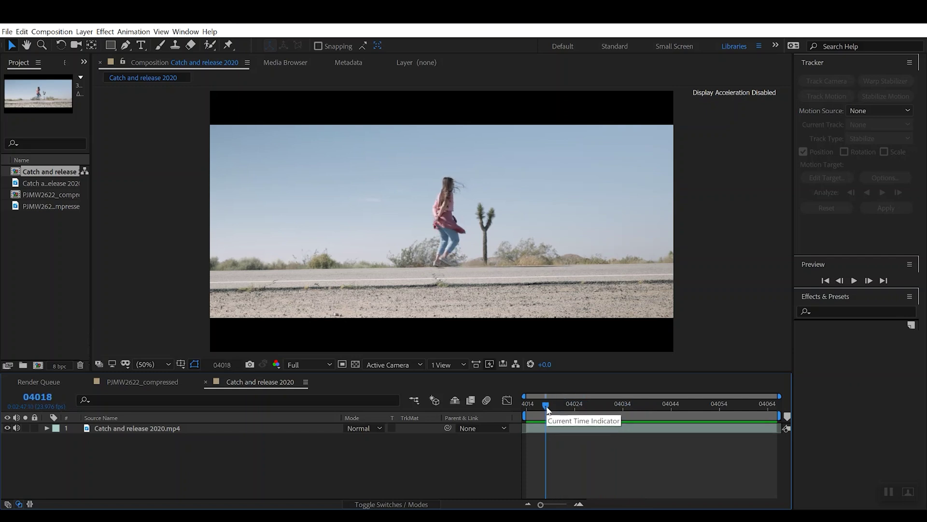
pyautogui.moveTo(576, 409); pyautogui.dragTo(707, 408)
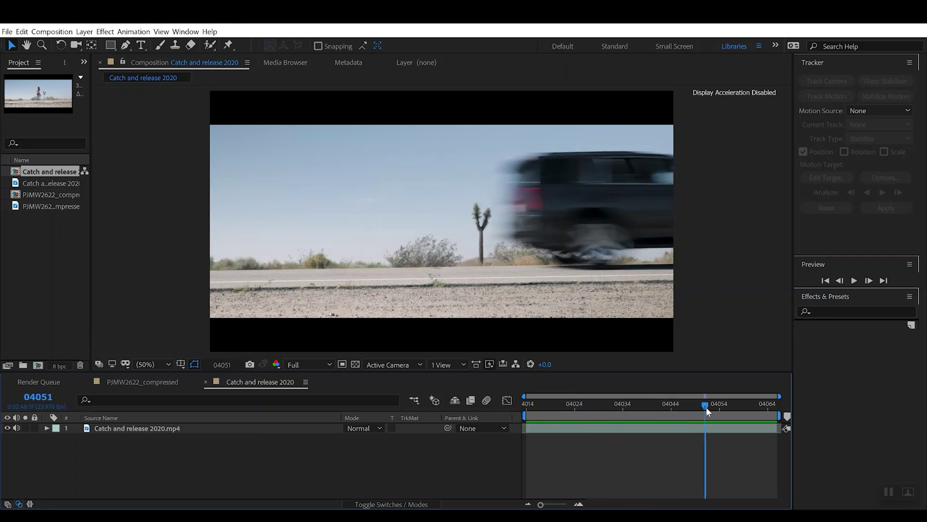
# - Open the PJMW2622_compressed composition and scrub through the raw footage of the woman's jump and the passing car
pyautogui.click(162, 380)
pyautogui.moveTo(544, 404); pyautogui.dragTo(618, 418)
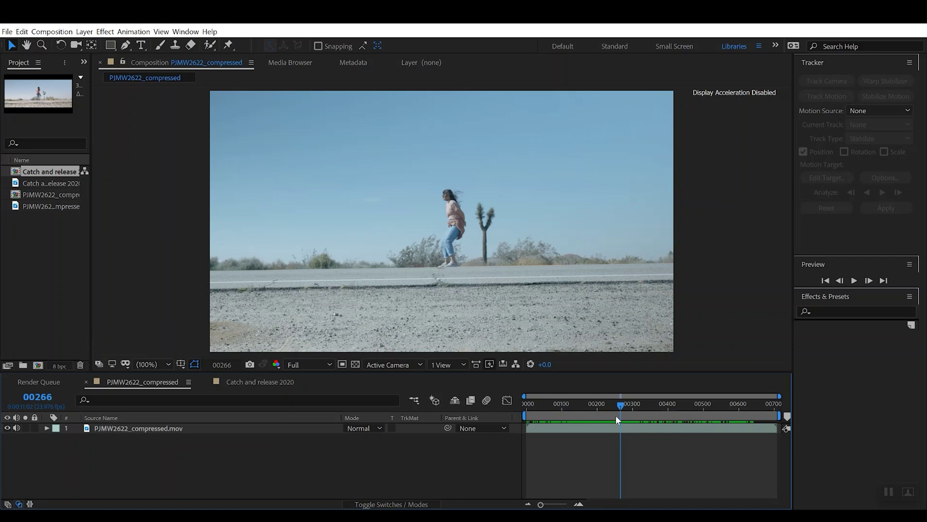
pyautogui.moveTo(617, 408); pyautogui.dragTo(737, 404)
pyautogui.moveTo(573, 405); pyautogui.dragTo(620, 409)
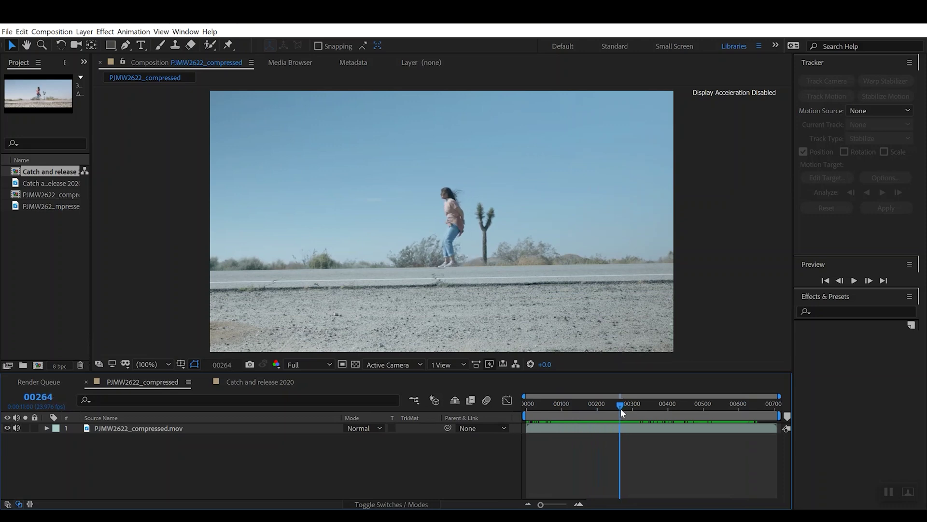
# - Check the impact moment in the Catch and release 2020 composition and return to the PJMW2622_compressed composition
pyautogui.click(277, 383)
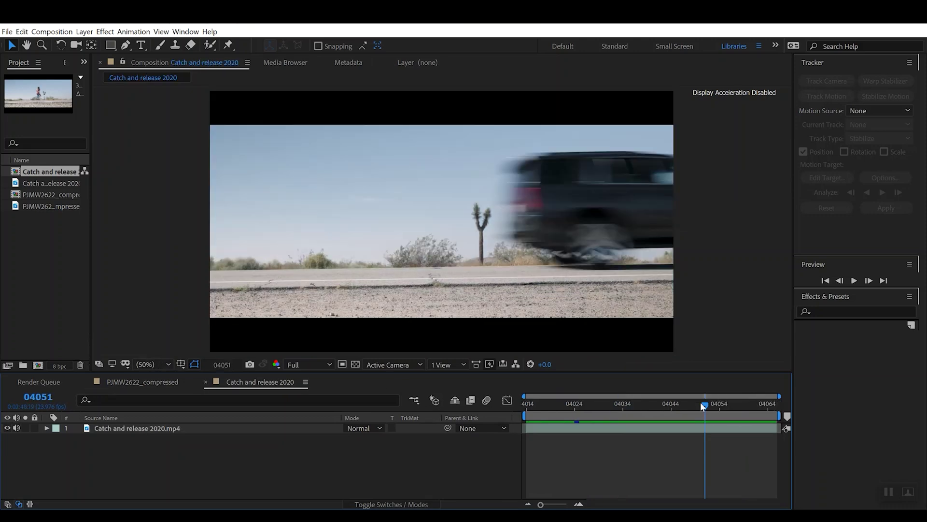
pyautogui.moveTo(702, 405); pyautogui.dragTo(684, 429)
pyautogui.click(127, 382)
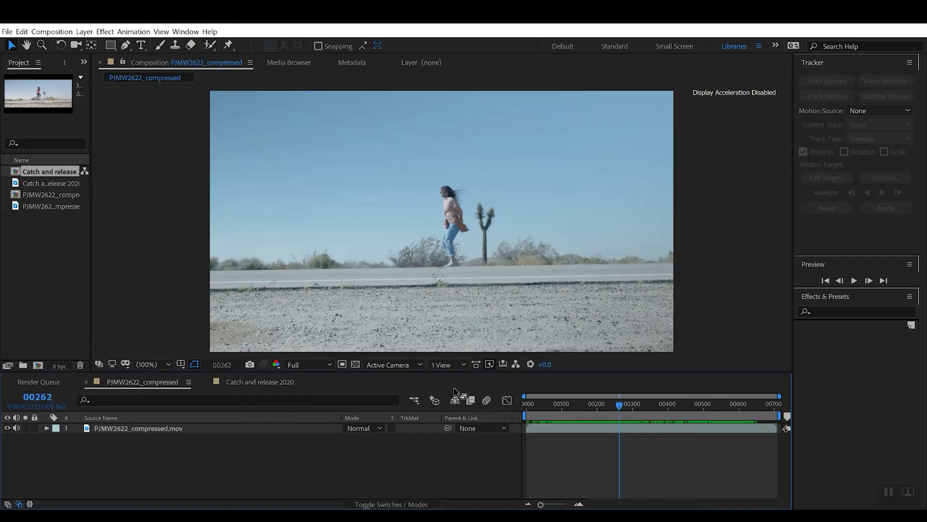
# - Split the PJMW2622_compressed.mov layer at frame 259, while the woman is in mid-jump
pyautogui.moveTo(613, 406)
pyautogui.mouseDown()
pyautogui.moveTo(598, 407)
pyautogui.moveTo(618, 407)
pyautogui.mouseUp()
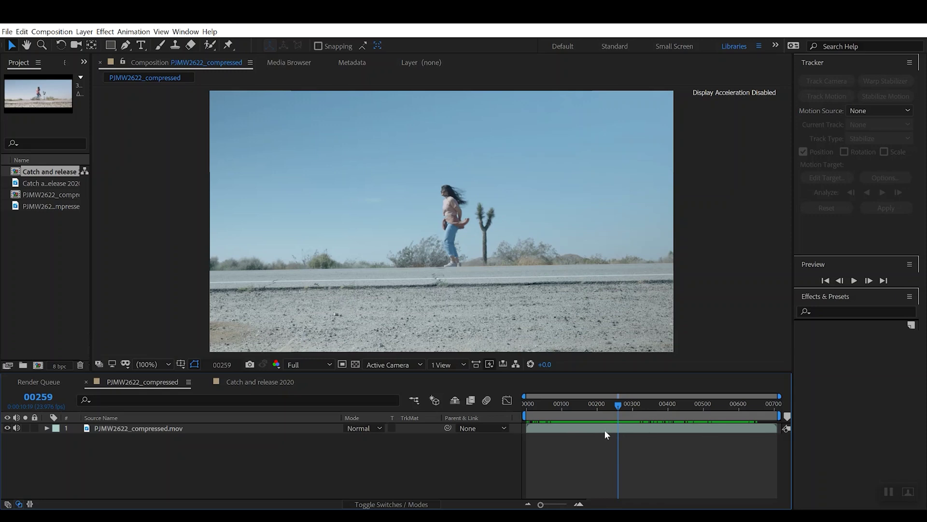
pyautogui.click(23, 31)
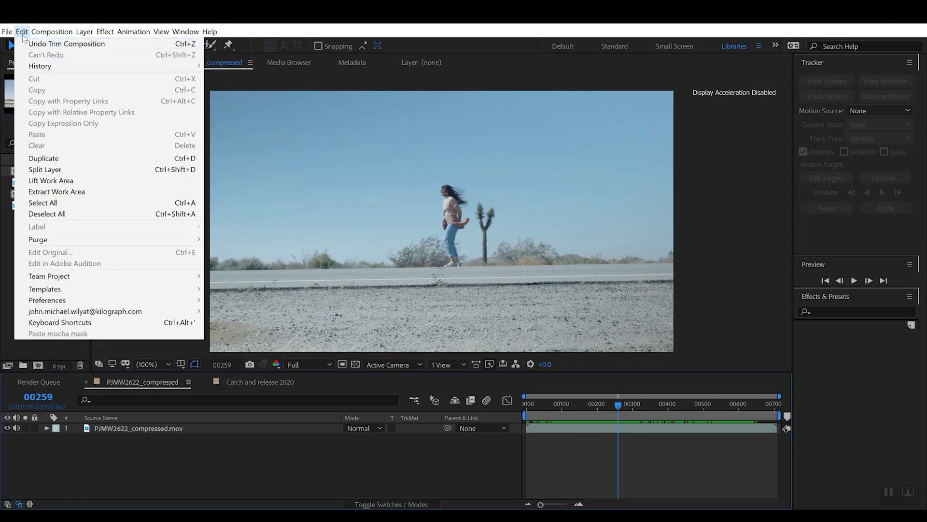
pyautogui.click(46, 170)
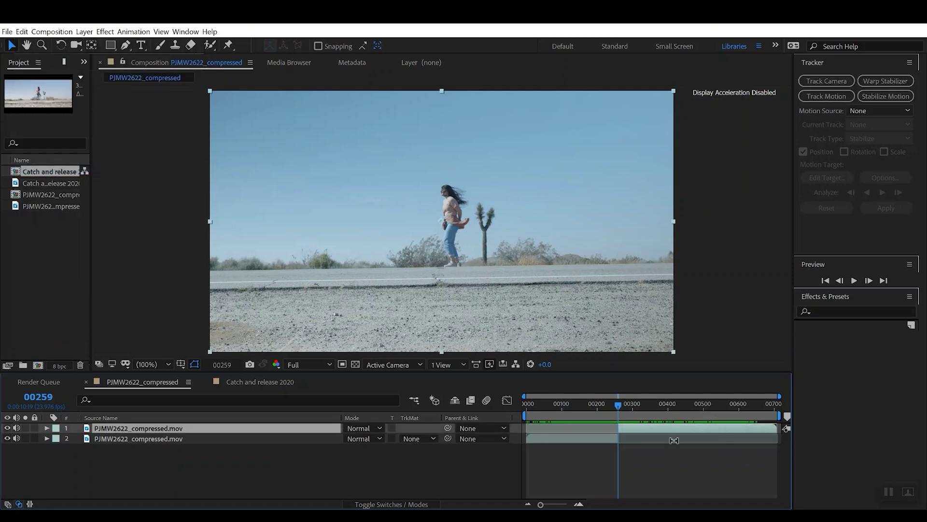
# - Trim the start of the upper footage layer to about frame 585, just before the car enters the shot
pyautogui.click(620, 405)
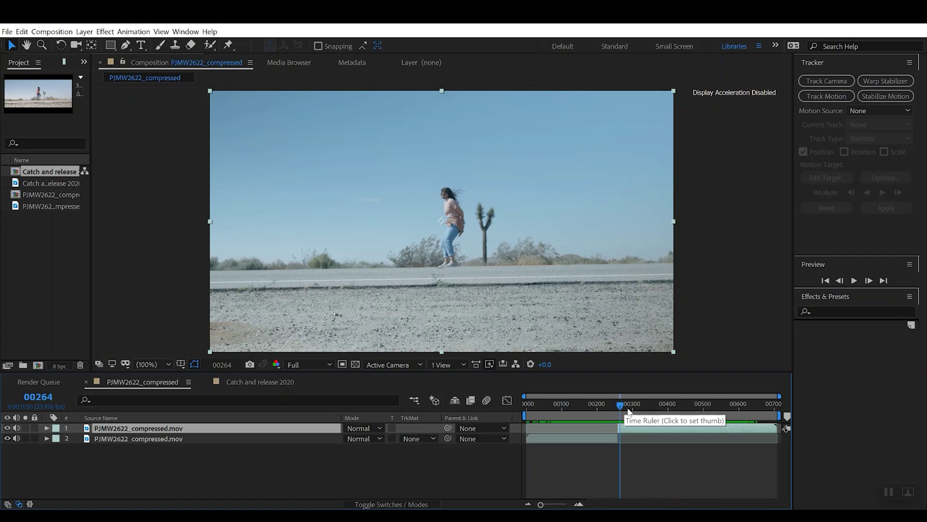
pyautogui.moveTo(627, 409); pyautogui.dragTo(738, 410)
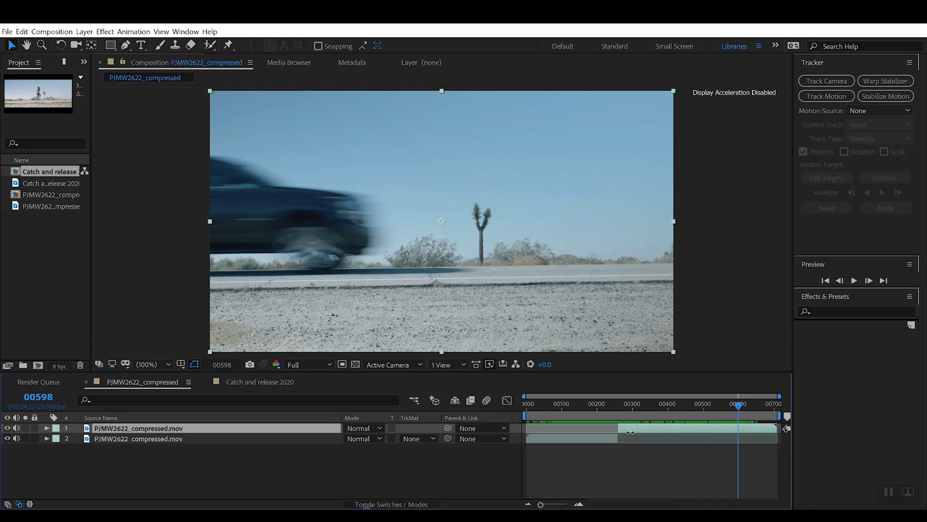
pyautogui.moveTo(629, 432); pyautogui.dragTo(722, 434)
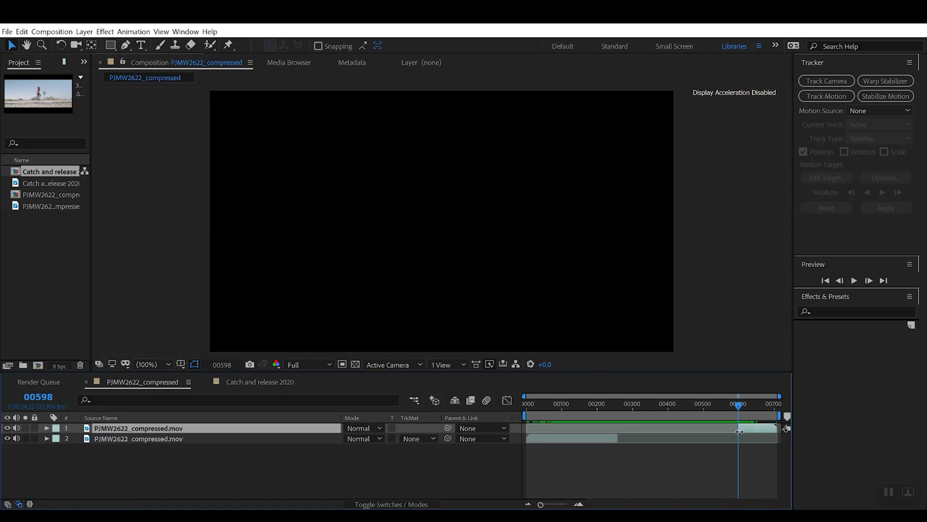
pyautogui.moveTo(739, 432); pyautogui.dragTo(733, 432)
pyautogui.click(734, 404)
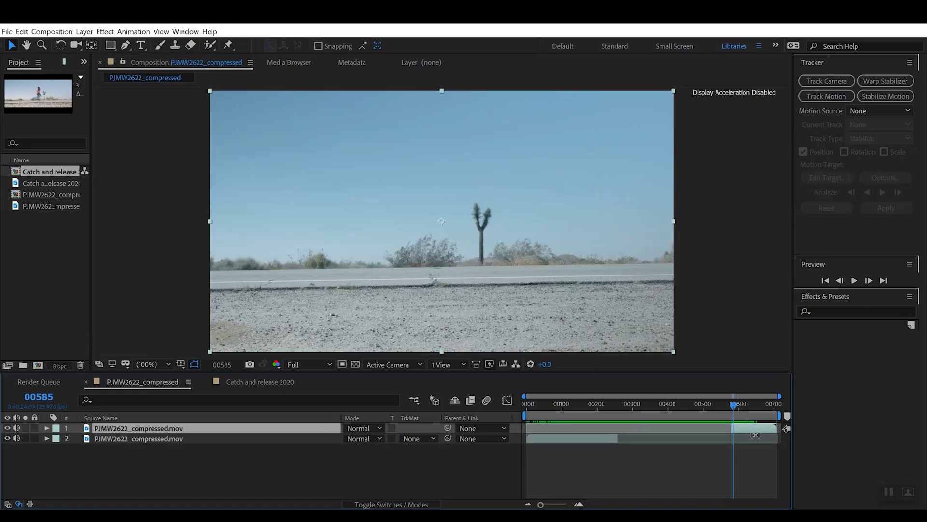
# - Slide the trimmed car clip earlier to overlap the end of the jump clip, and show the car at frame 257
pyautogui.moveTo(754, 426); pyautogui.dragTo(620, 409)
pyautogui.click(621, 409)
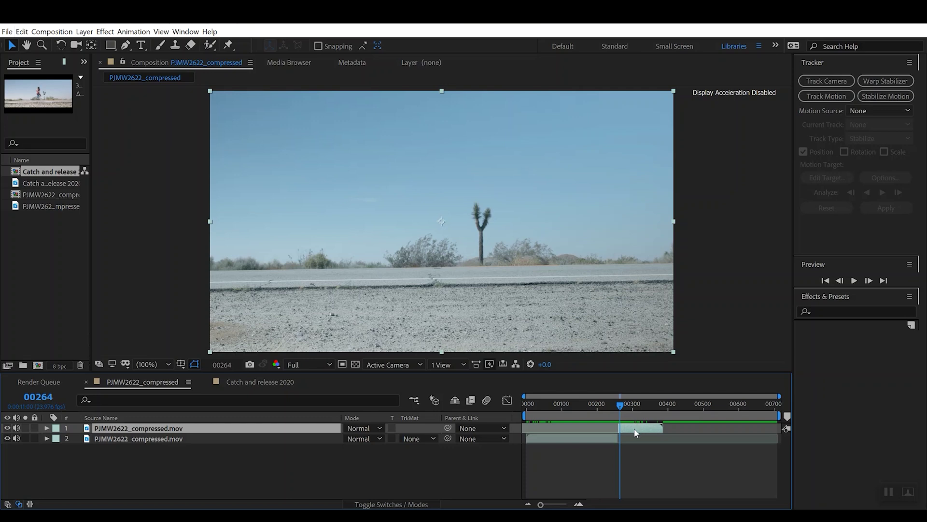
pyautogui.moveTo(624, 400); pyautogui.dragTo(632, 430)
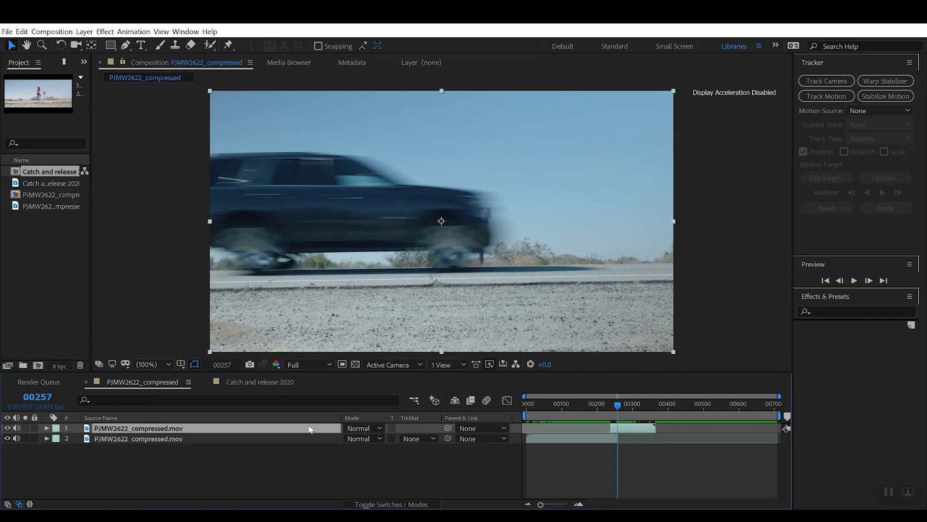
# - Draw a closed Pen mask on the upper layer at frame 257, following the car's front and enclosing its road shadow
pyautogui.click(126, 44)
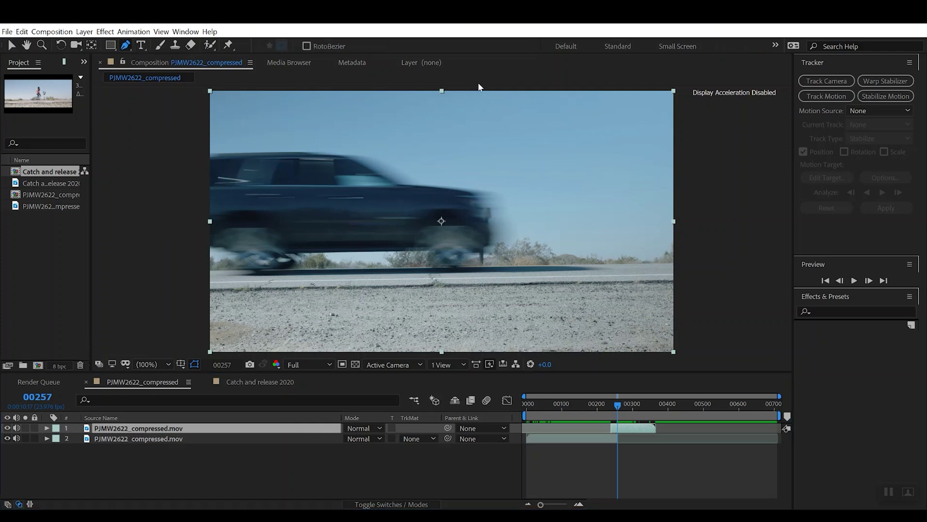
pyautogui.moveTo(484, 129); pyautogui.dragTo(482, 145)
pyautogui.click(475, 95)
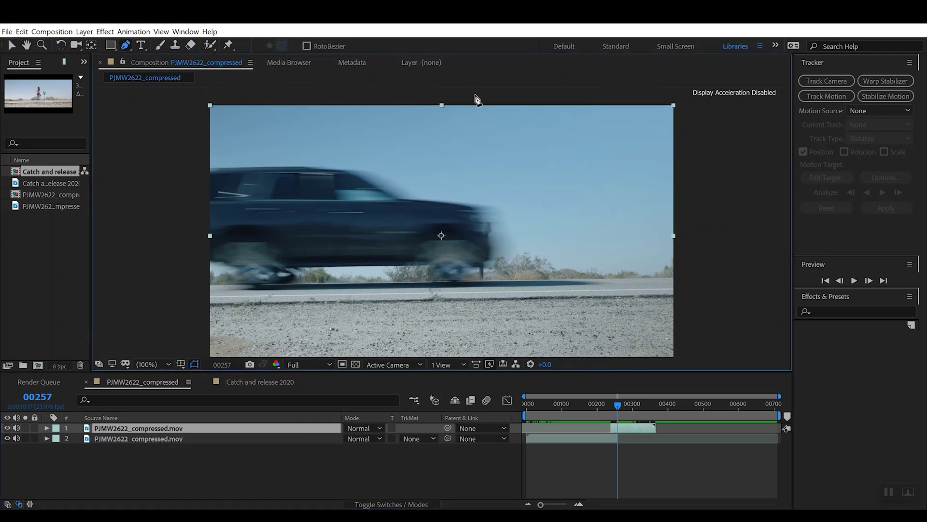
pyautogui.click(476, 184)
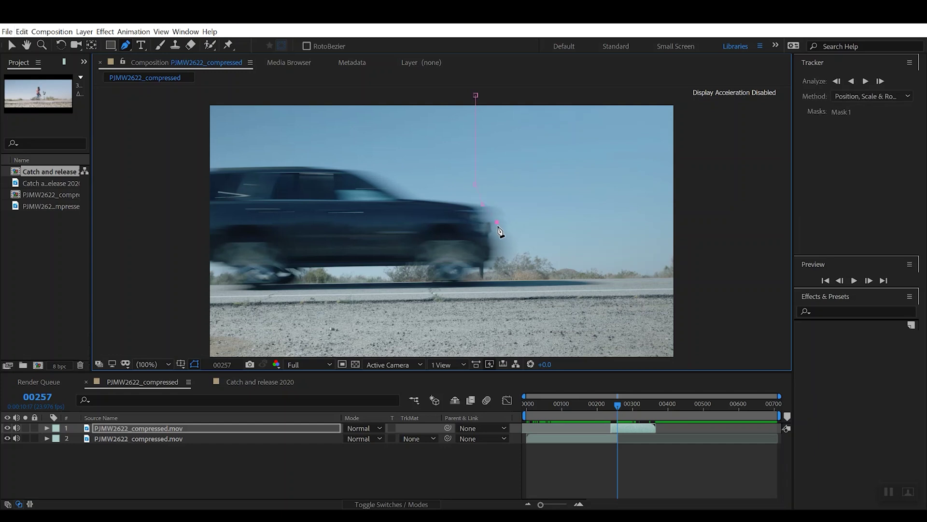
pyautogui.click(497, 222)
pyautogui.click(501, 258)
pyautogui.click(484, 271)
pyautogui.click(478, 279)
pyautogui.click(581, 280)
pyautogui.click(602, 298)
pyautogui.click(198, 308)
pyautogui.click(167, 93)
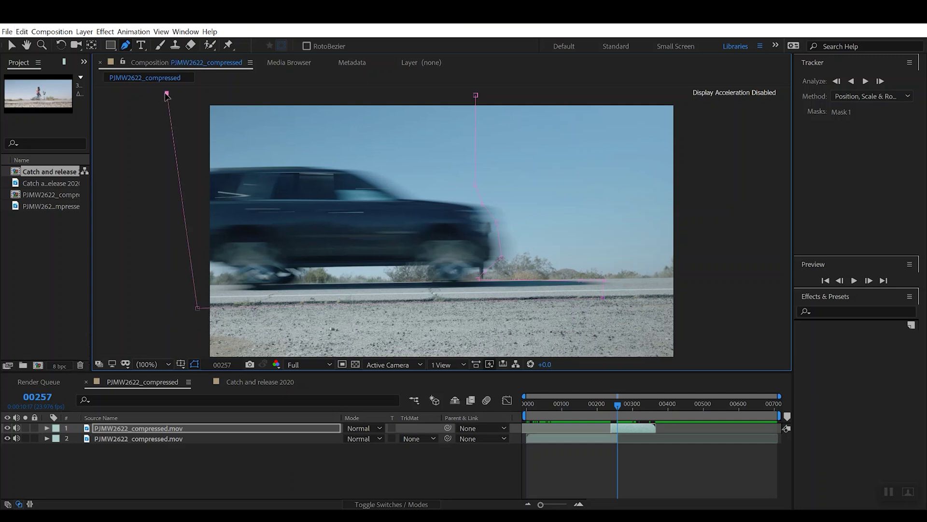
pyautogui.click(475, 95)
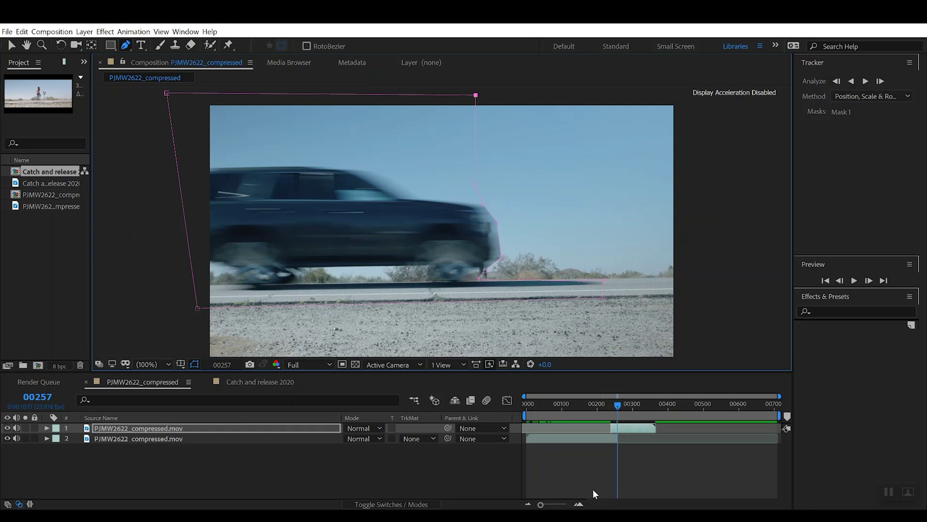
# - Go to frame 256, shift the whole mask back to fit the car's front, and set a Mask Path keyframe
pyautogui.moveTo(549, 505); pyautogui.dragTo(562, 505)
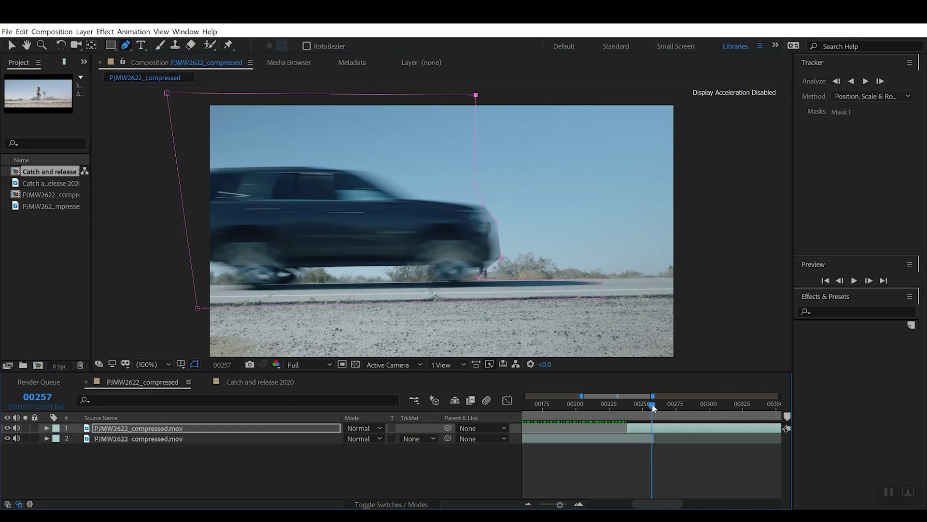
pyautogui.moveTo(652, 404); pyautogui.dragTo(649, 406)
pyautogui.press('v')
pyautogui.press('m')
pyautogui.press('m')
pyautogui.moveTo(472, 129); pyautogui.dragTo(407, 130)
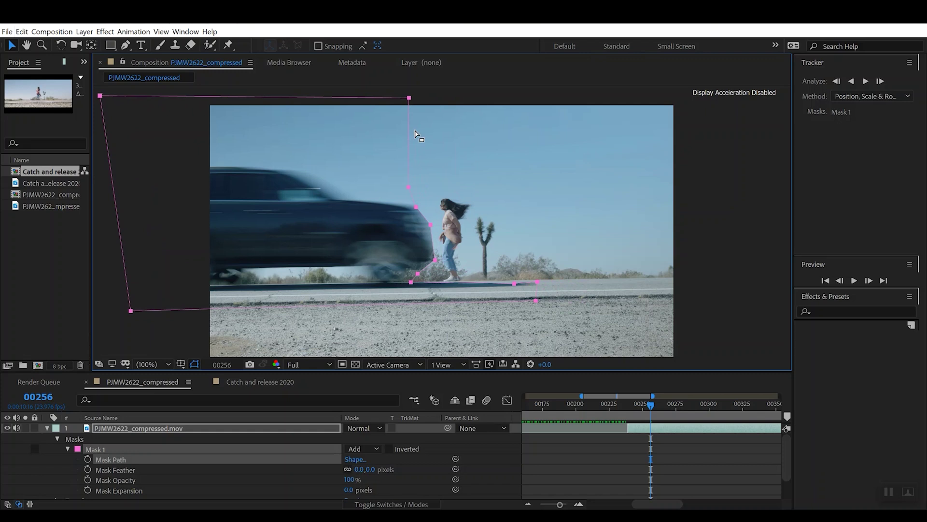
pyautogui.press('F2')
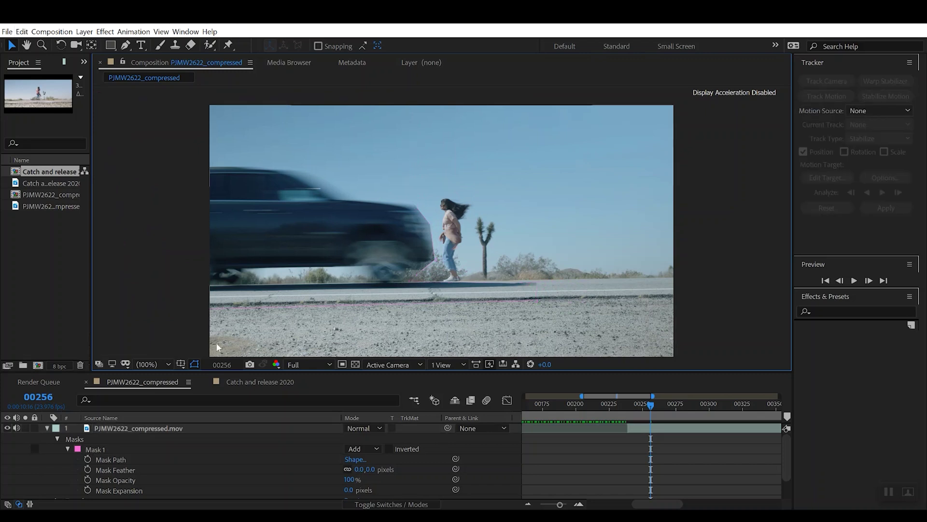
pyautogui.click(87, 460)
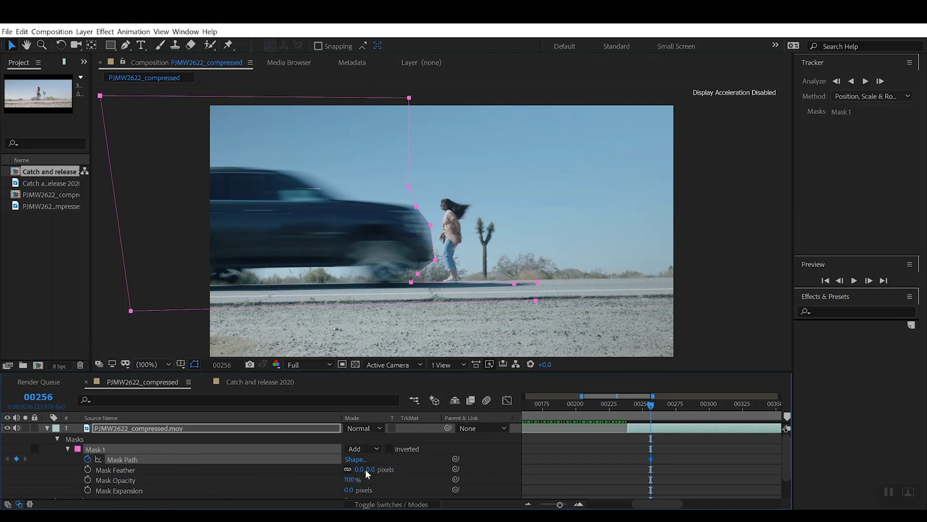
# - Hide the mask outlines in the viewer and set Mask 1's feather to 26 pixels, checking the blend at frame 256
pyautogui.click(195, 363)
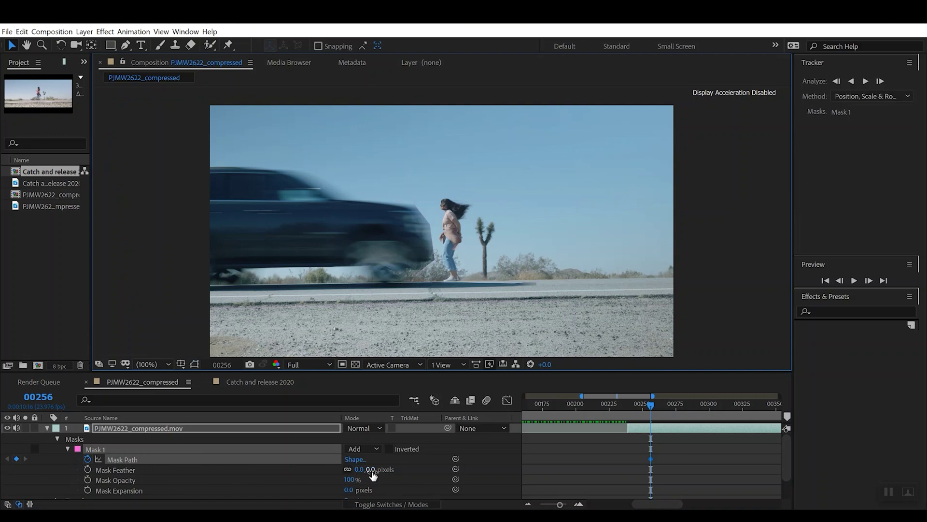
pyautogui.moveTo(371, 471); pyautogui.dragTo(389, 472)
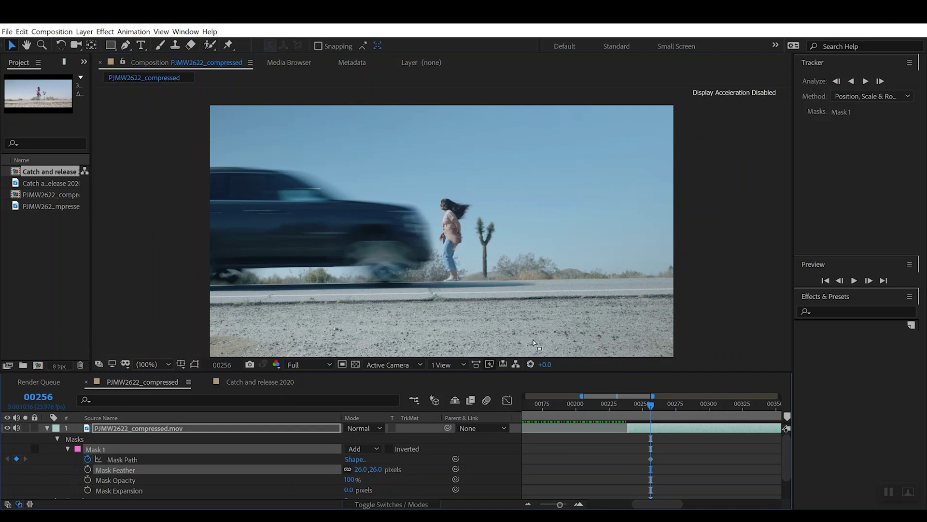
pyautogui.click(650, 405)
pyautogui.moveTo(648, 405); pyautogui.dragTo(650, 407)
# - Keyframe Mask 1's expansion at 0 pixels on frame 256 and 2148 pixels on frame 257
pyautogui.click(88, 490)
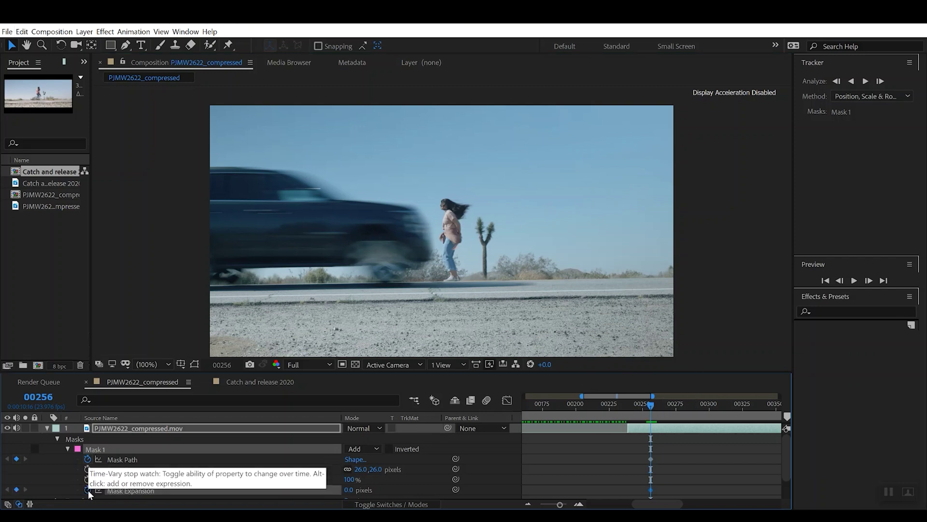
pyautogui.click(655, 408)
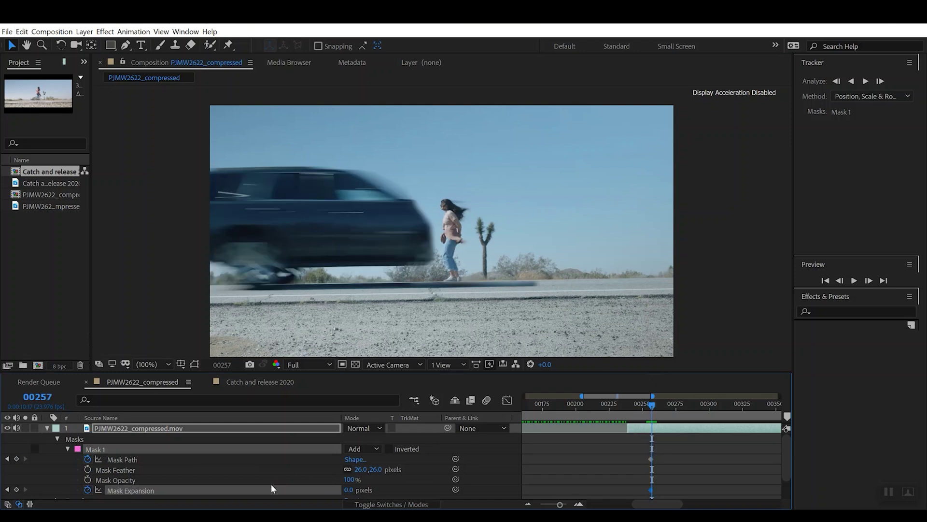
pyautogui.moveTo(348, 493); pyautogui.dragTo(925, 441)
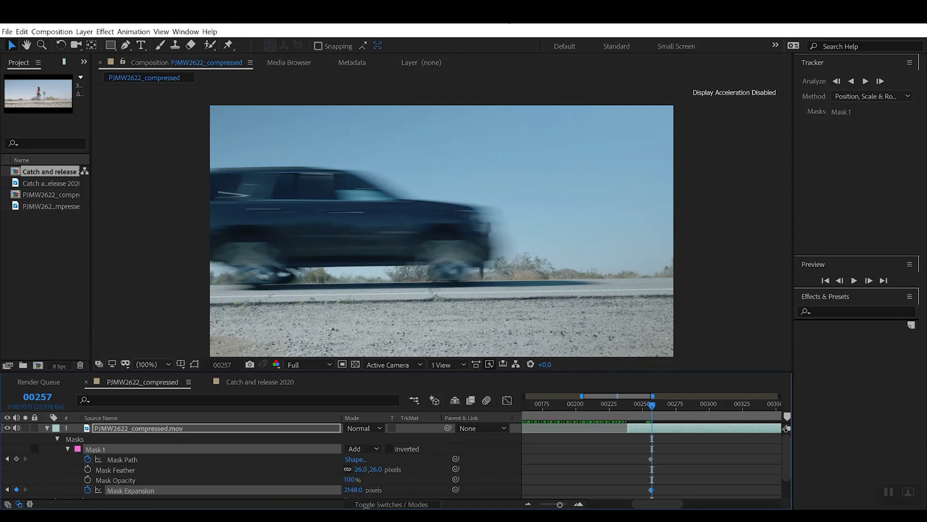
# - Play back the composite from about frame 251 and scrub to frame 256 to check the transition into the car clip
pyautogui.moveTo(650, 405)
pyautogui.mouseDown()
pyautogui.moveTo(663, 407)
pyautogui.moveTo(647, 408)
pyautogui.moveTo(660, 412)
pyautogui.moveTo(644, 419)
pyautogui.mouseUp()
pyautogui.press('space')
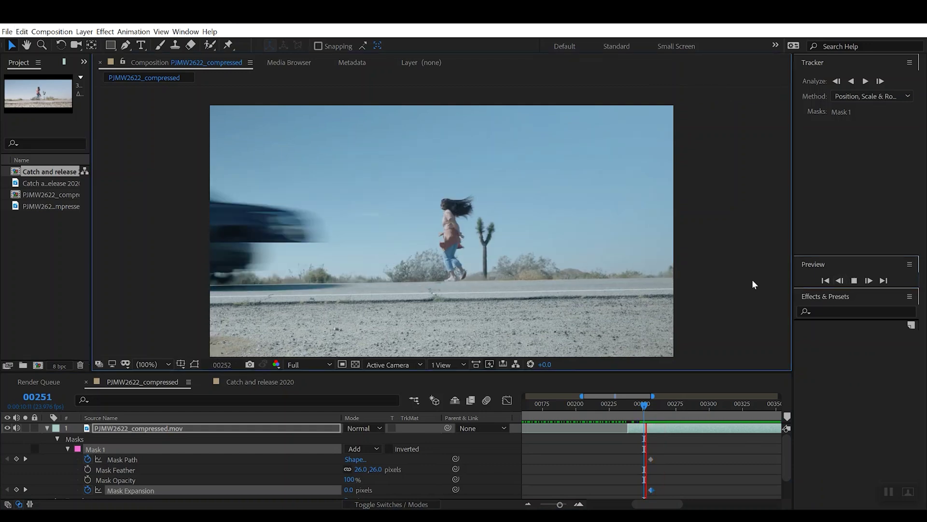
pyautogui.moveTo(637, 407); pyautogui.dragTo(650, 409)
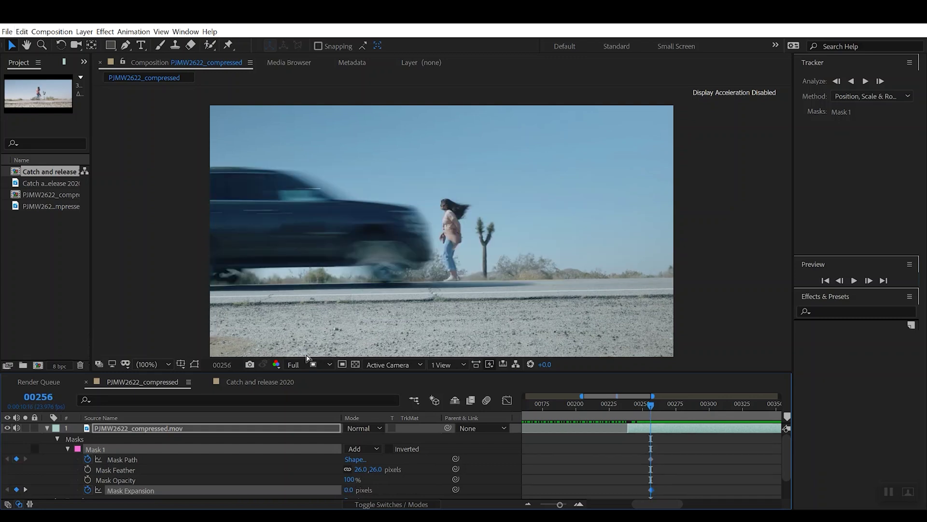
# - Compare the result with the impact at frames 4047 to 4051 of Catch and release 2020, then reopen the PJMW2622_compressed composition
pyautogui.click(260, 381)
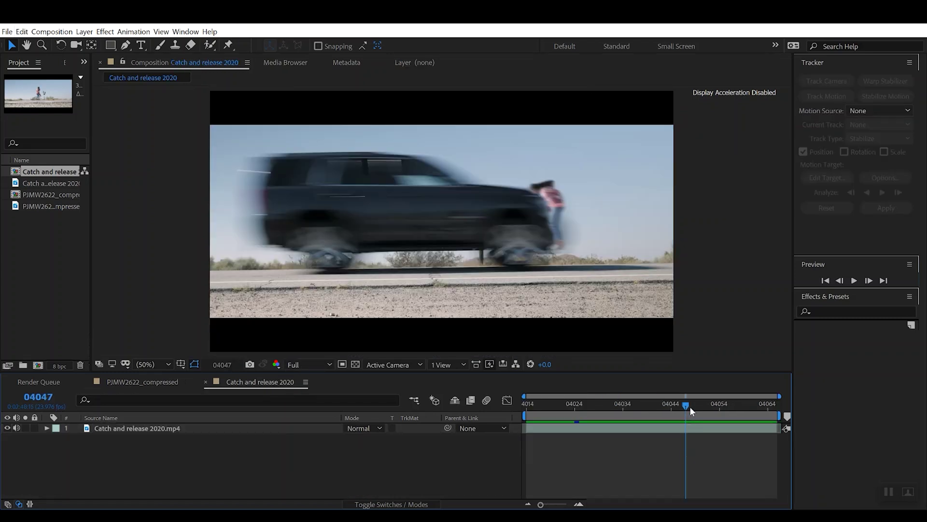
pyautogui.moveTo(689, 406)
pyautogui.mouseDown()
pyautogui.moveTo(700, 410)
pyautogui.moveTo(659, 412)
pyautogui.moveTo(705, 413)
pyautogui.mouseUp()
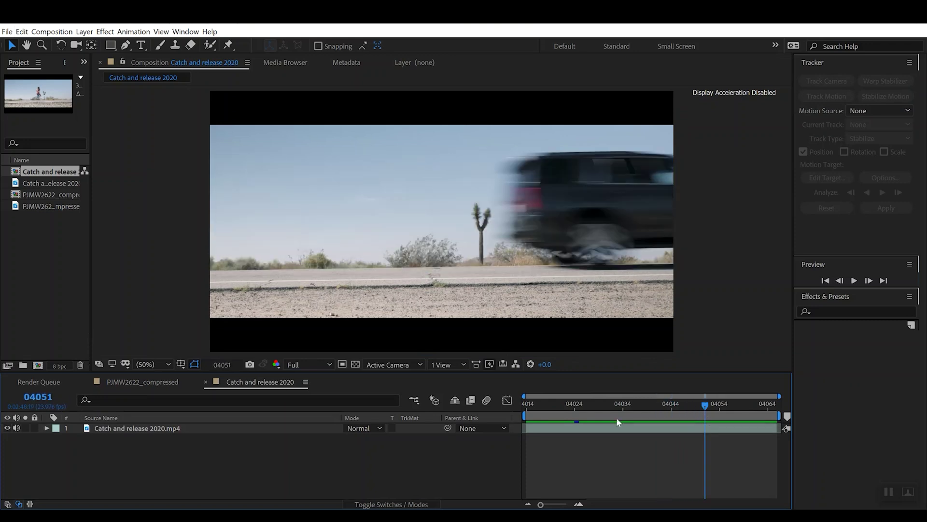
pyautogui.click(159, 382)
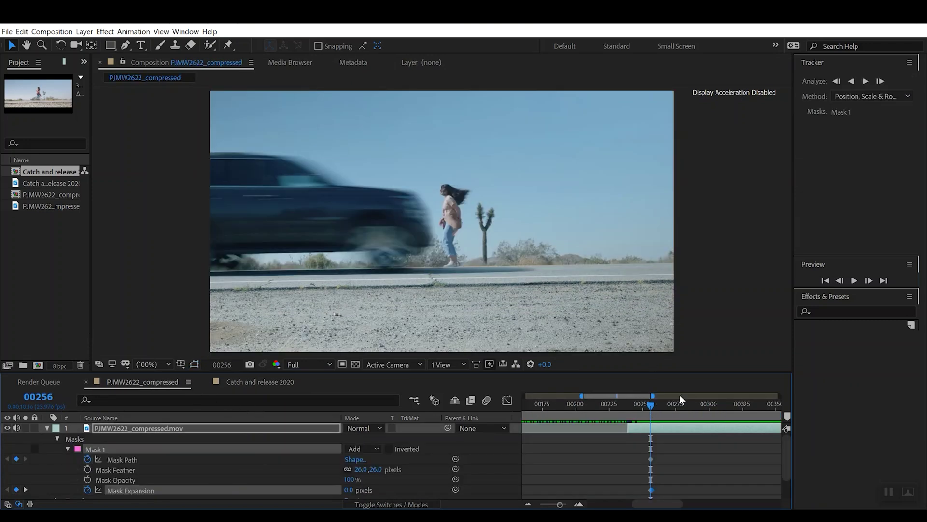
# - Collapse the top layer's properties and freeze the lower PJMW2622_compressed.mov layer on its last frame
pyautogui.click(47, 428)
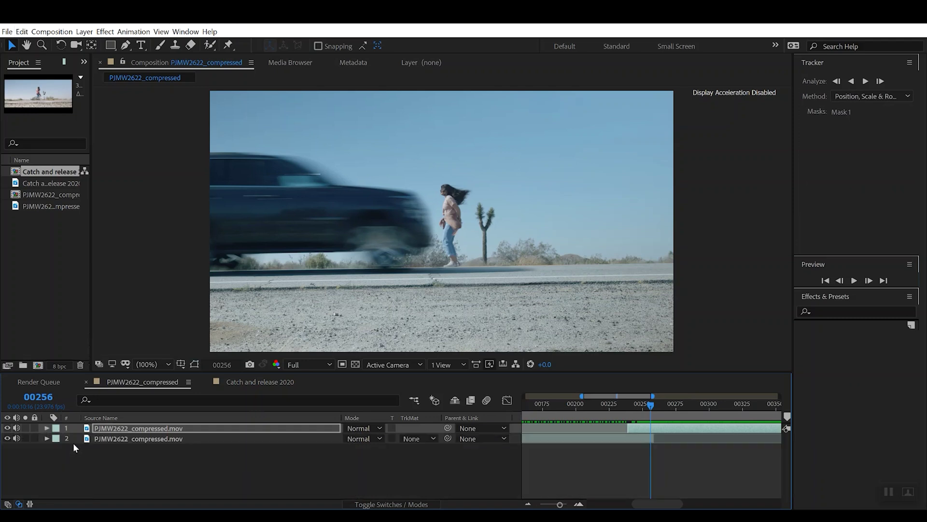
pyautogui.moveTo(656, 404); pyautogui.dragTo(651, 404)
pyautogui.moveTo(560, 504)
pyautogui.mouseDown()
pyautogui.moveTo(542, 506)
pyautogui.moveTo(567, 504)
pyautogui.mouseUp()
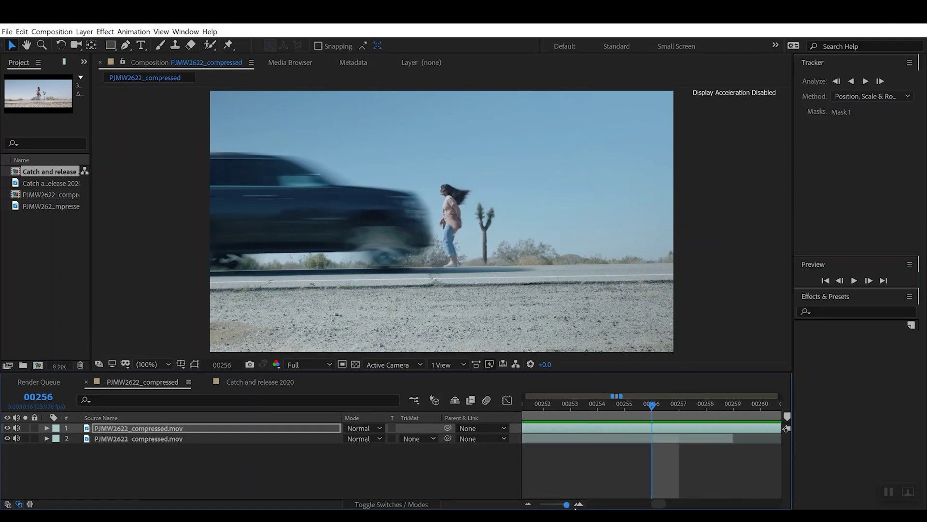
pyautogui.moveTo(652, 405)
pyautogui.mouseDown()
pyautogui.moveTo(673, 410)
pyautogui.moveTo(663, 413)
pyautogui.mouseUp()
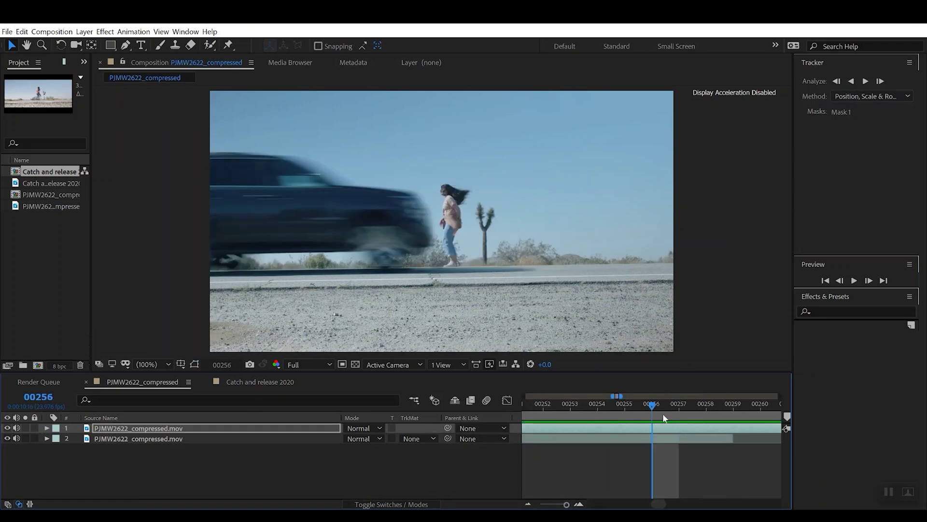
pyautogui.click(621, 442)
pyautogui.rightClick(623, 440)
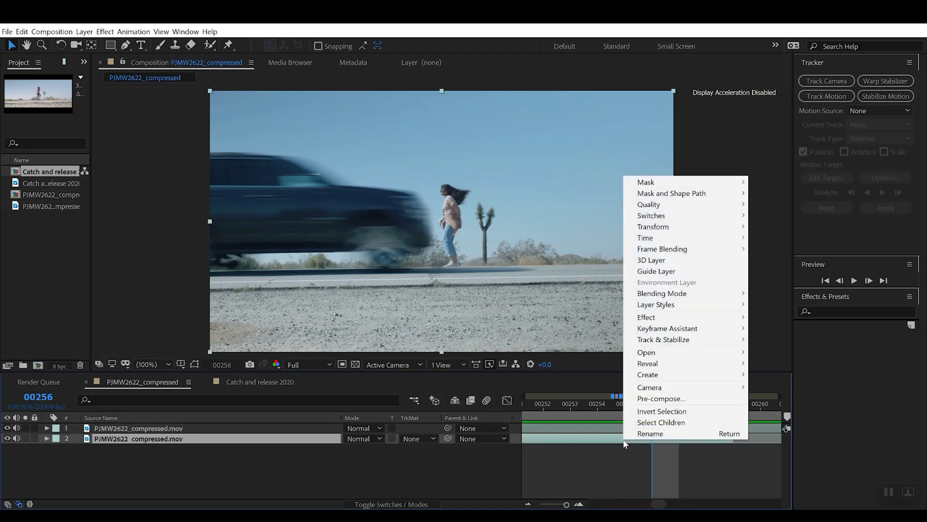
pyautogui.moveTo(650, 240)
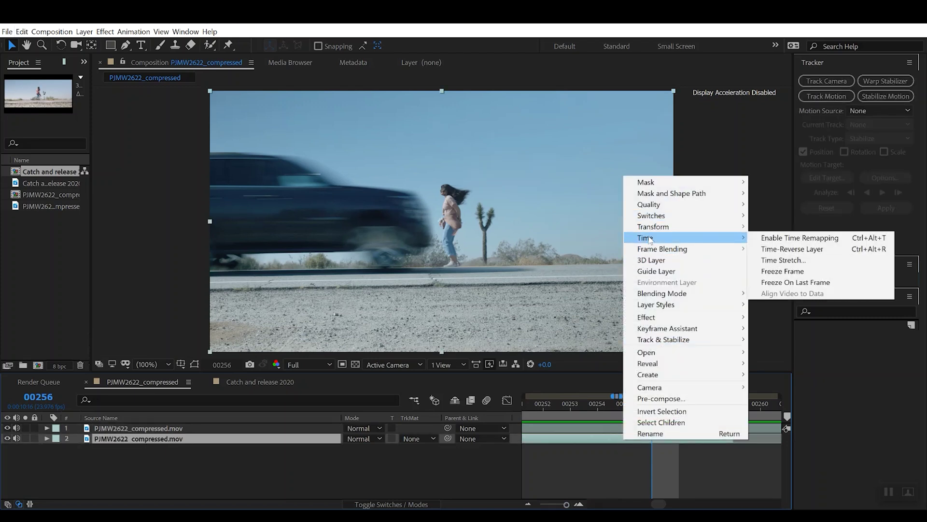
pyautogui.click(822, 283)
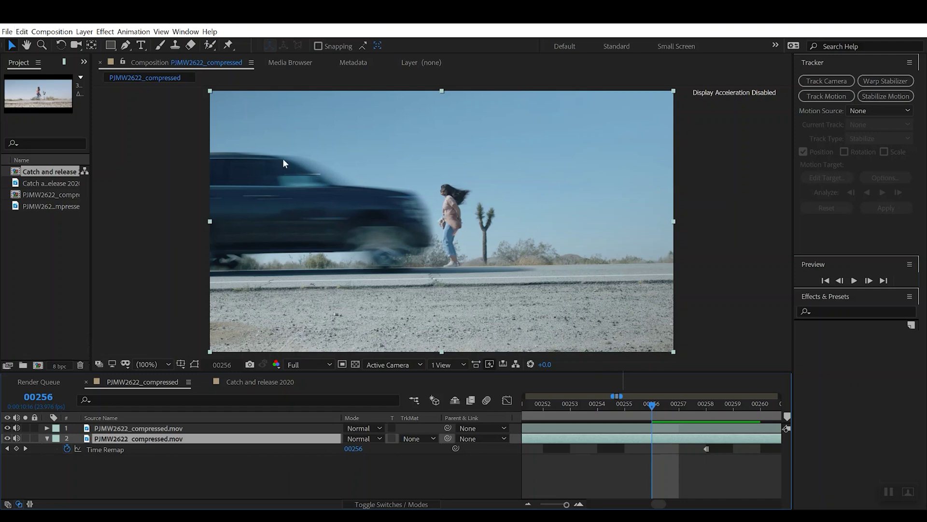
# - Split the frozen lower layer at frame 256 and rename the part that starts there STATIC_IMG
pyautogui.click(22, 32)
pyautogui.click(48, 167)
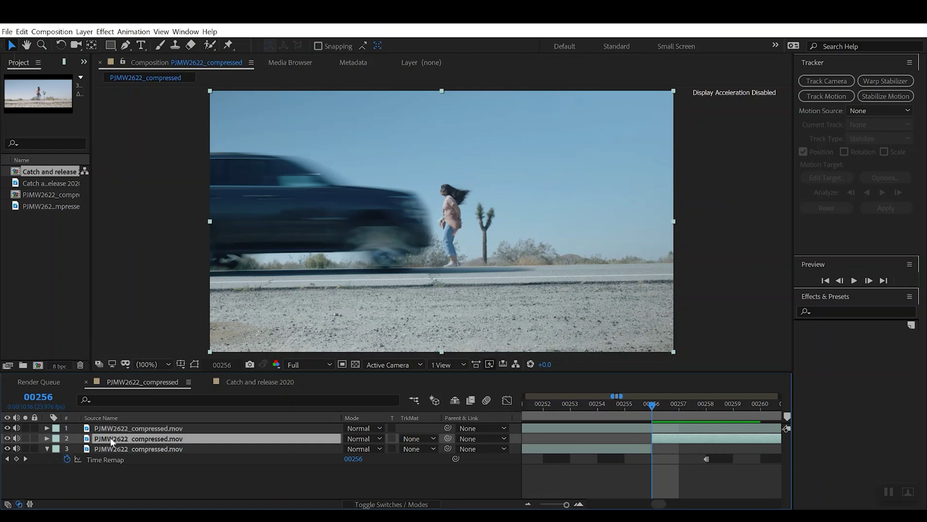
pyautogui.press('Return')
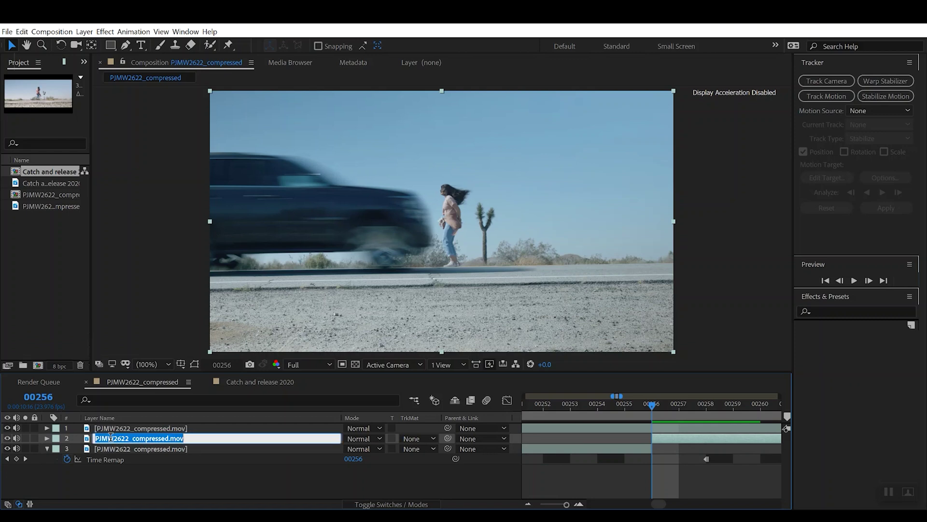
pyautogui.write('STATIC_IMG')
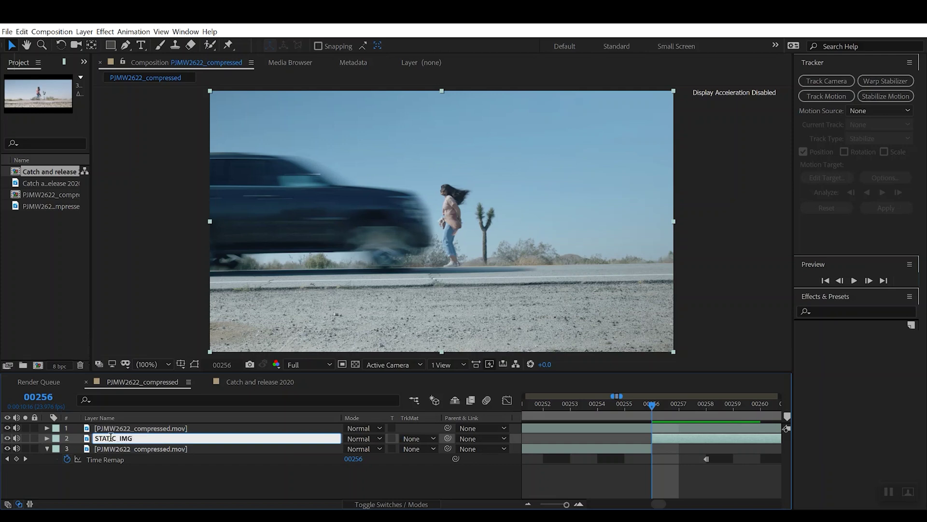
pyautogui.click(205, 477)
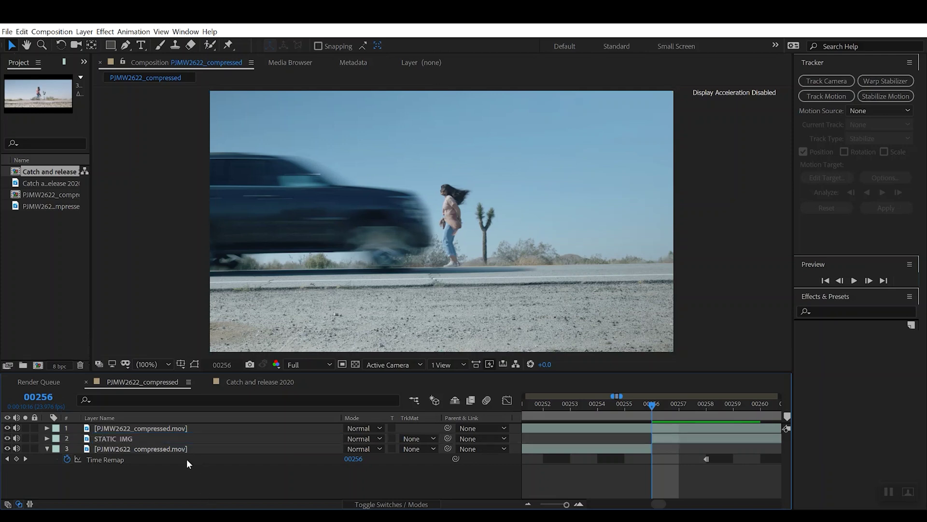
# - Move the STATIC_IMG layer above both PJMW2622_compressed.mov layers
pyautogui.moveTo(139, 439); pyautogui.dragTo(145, 427)
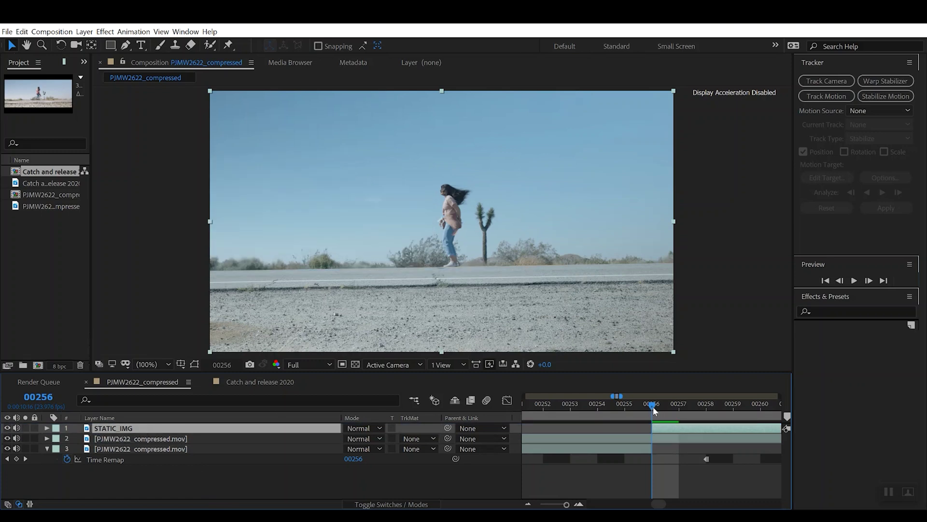
pyautogui.press('-')
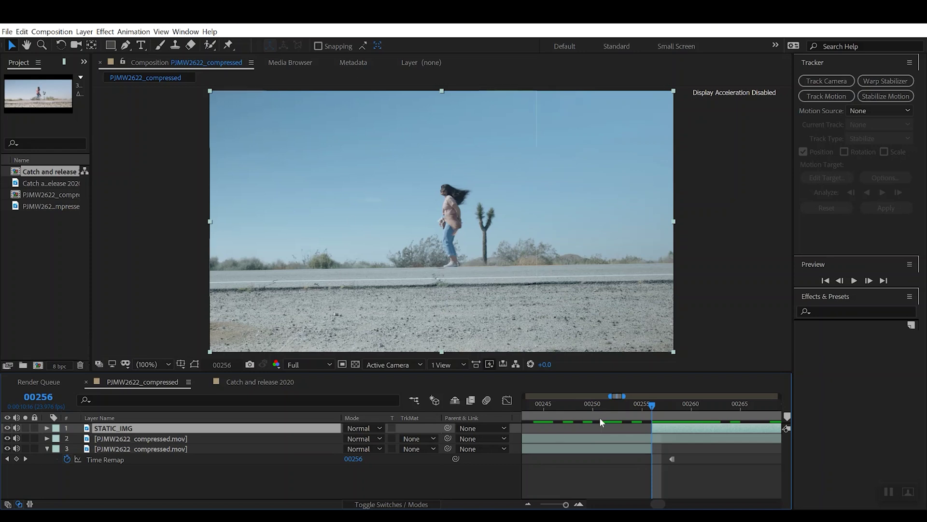
pyautogui.press('.')
pyautogui.press('.')
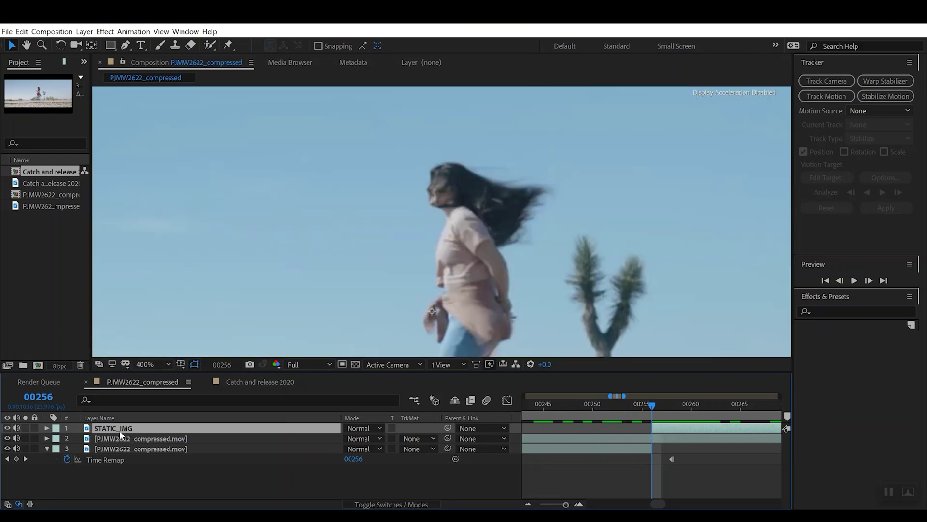
# - Start a Pen tool mask on STATIC_IMG, tracing the woman's front from the top of her head down to the hanging sleeve
pyautogui.click(127, 46)
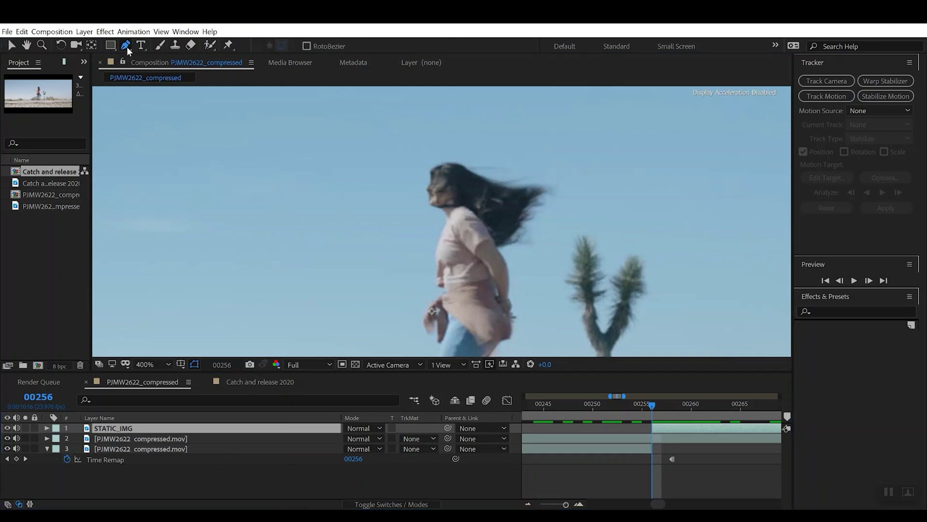
pyautogui.click(455, 161)
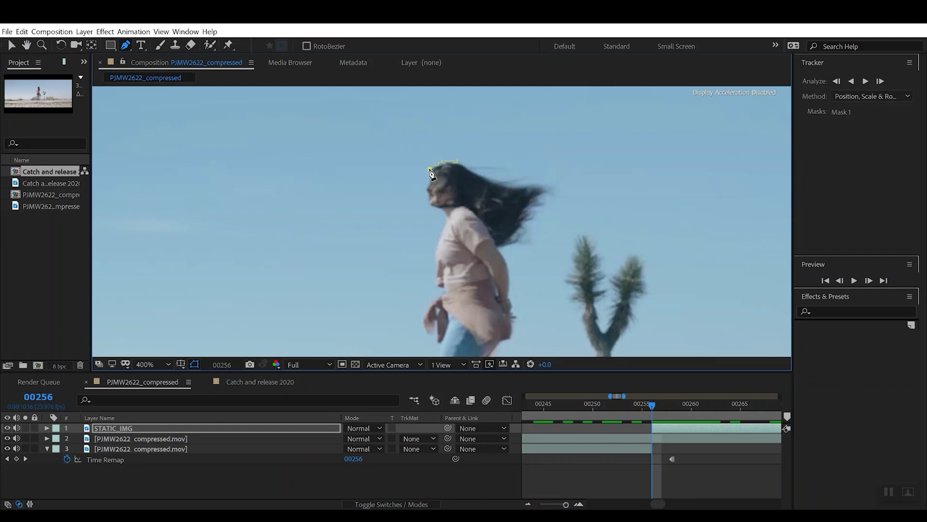
pyautogui.scroll(1, 432, 172)
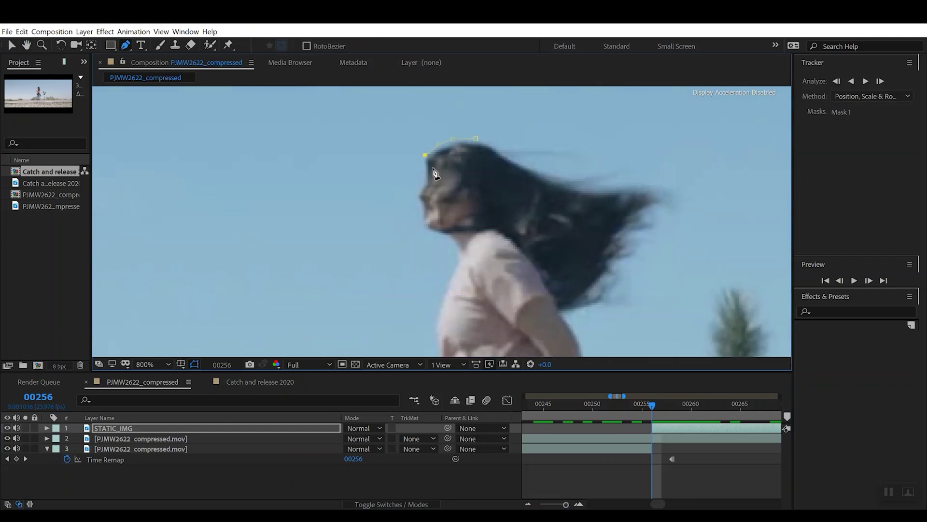
pyautogui.click(423, 167)
pyautogui.click(423, 185)
pyautogui.click(418, 196)
pyautogui.click(424, 206)
pyautogui.click(435, 231)
pyautogui.click(447, 236)
pyautogui.moveTo(459, 314); pyautogui.dragTo(435, 187)
pyautogui.click(411, 202)
pyautogui.click(413, 269)
pyautogui.click(393, 318)
pyautogui.moveTo(393, 317); pyautogui.dragTo(364, 176)
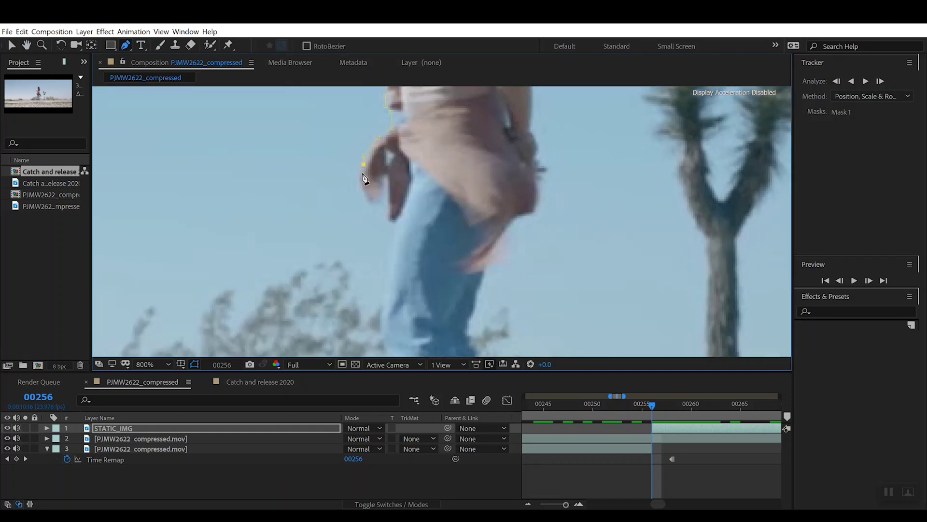
# - Continue the STATIC_IMG mask down the front of the legs, around the shoes and up the back to her hand
pyautogui.scroll(-3, 394, 228)
pyautogui.scroll(3, 439, 201)
pyautogui.click(457, 206)
pyautogui.click(470, 233)
pyautogui.click(482, 250)
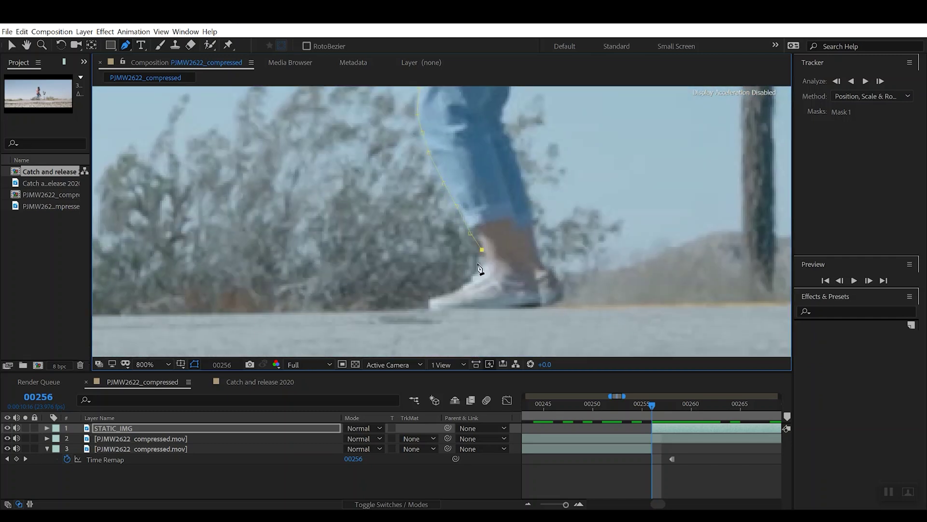
pyautogui.click(554, 300)
pyautogui.click(536, 236)
pyautogui.click(513, 149)
pyautogui.scroll(6, 522, 183)
pyautogui.click(507, 215)
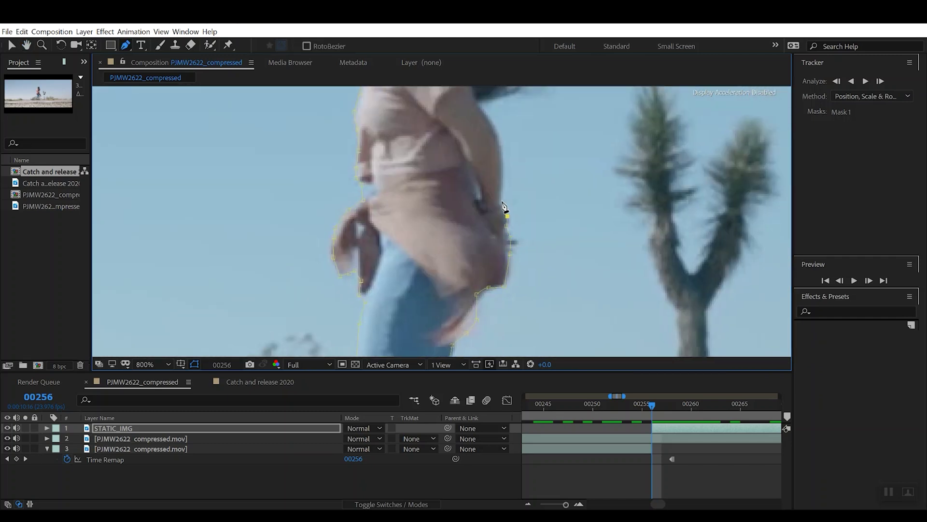
# - Trace the mask up the woman's back and around the main body of her hair, and close it at the head
pyautogui.scroll(8, 500, 200)
pyautogui.click(500, 297)
pyautogui.click(529, 264)
pyautogui.click(535, 238)
pyautogui.click(516, 208)
pyautogui.click(496, 195)
pyautogui.click(456, 165)
pyautogui.click(423, 142)
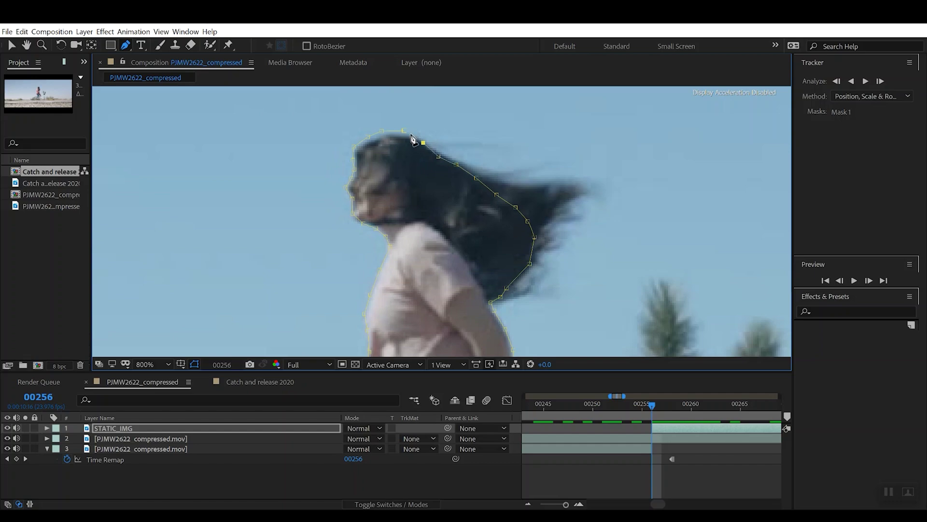
pyautogui.click(411, 137)
pyautogui.scroll(-4, 411, 137)
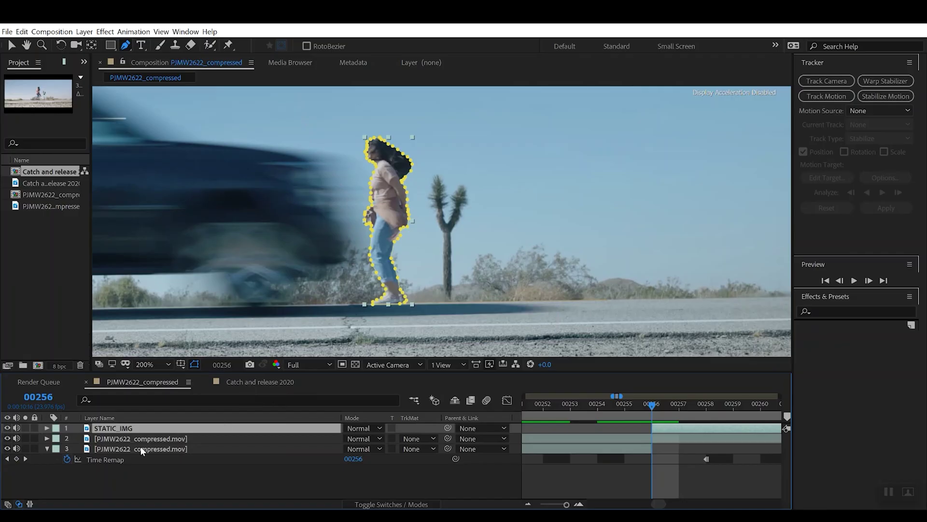
# - Inspect the cut-out woman against the car at frame 256 without her mask outline showing
pyautogui.click(137, 442)
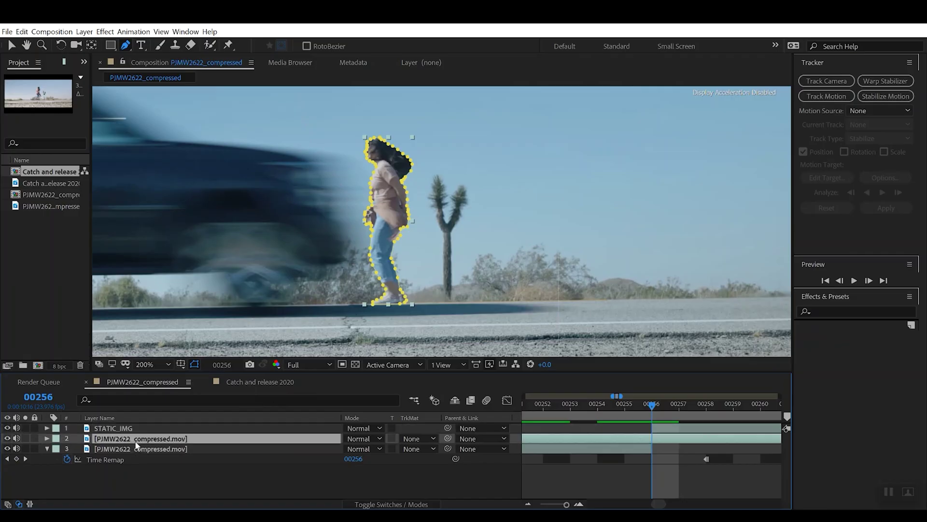
pyautogui.click(136, 427)
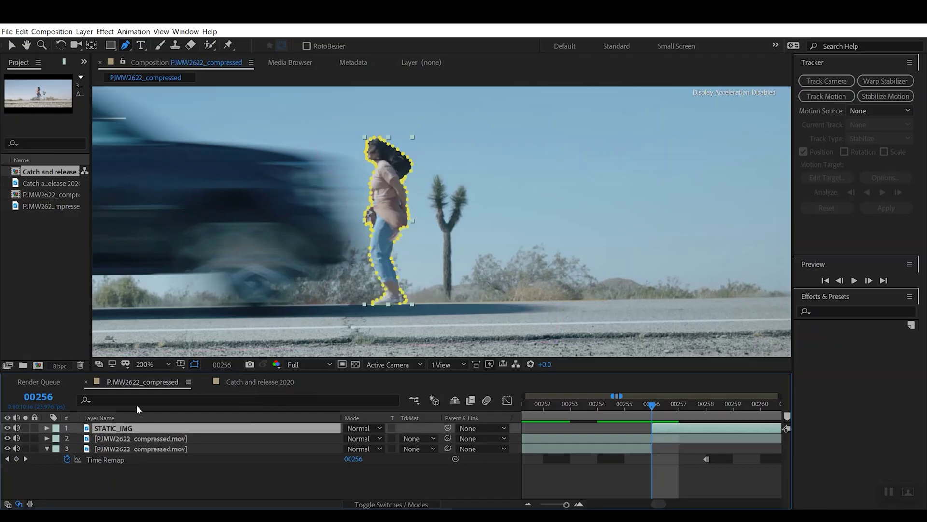
pyautogui.click(10, 45)
pyautogui.click(476, 219)
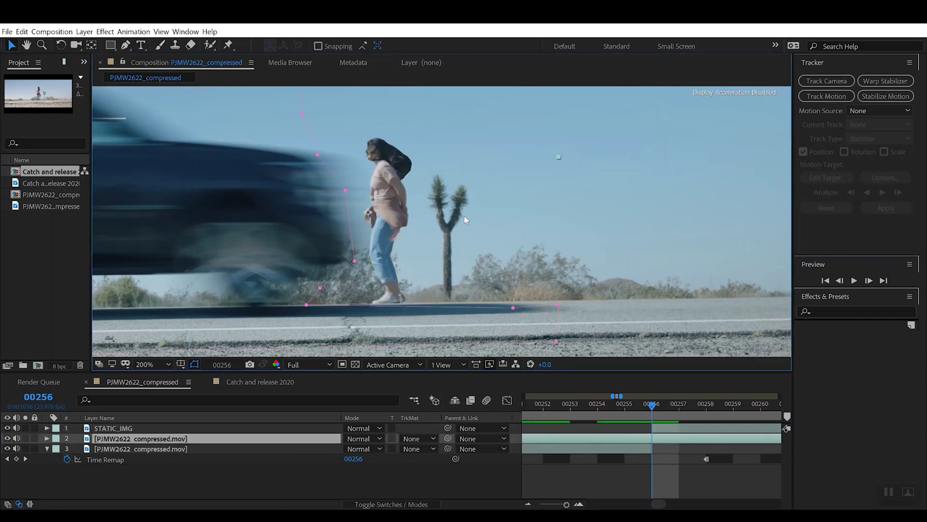
pyautogui.scroll(-1, 465, 209)
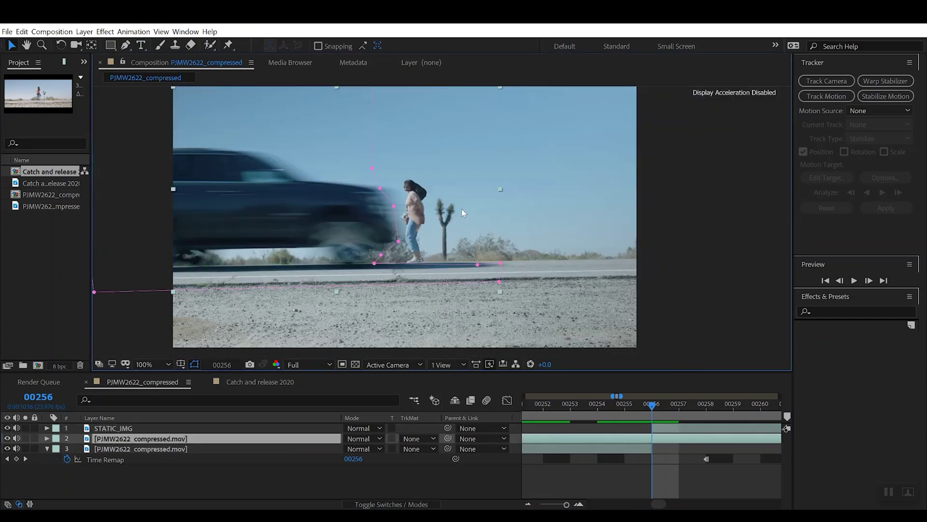
pyautogui.scroll(1, 461, 209)
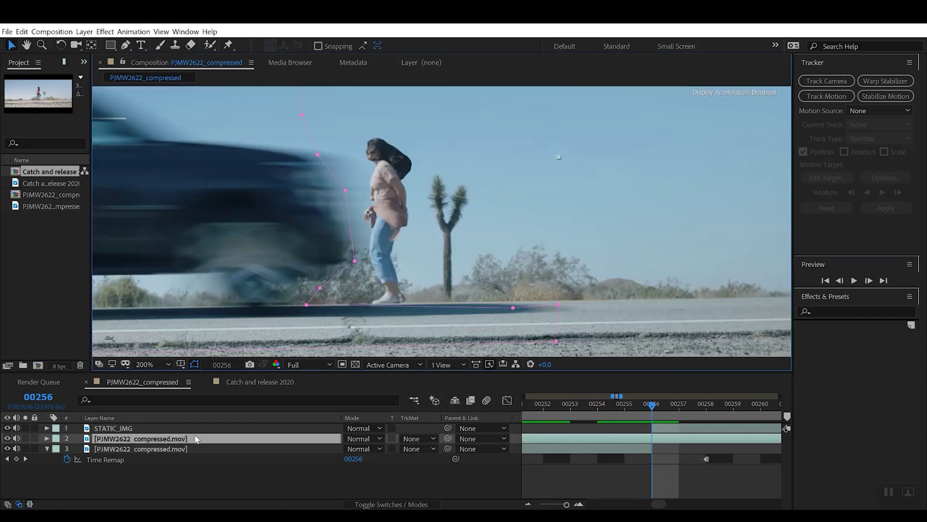
# - Try moving the STATIC_IMG cutout horizontally to an X position of 1161, and undo the move
pyautogui.click(113, 429)
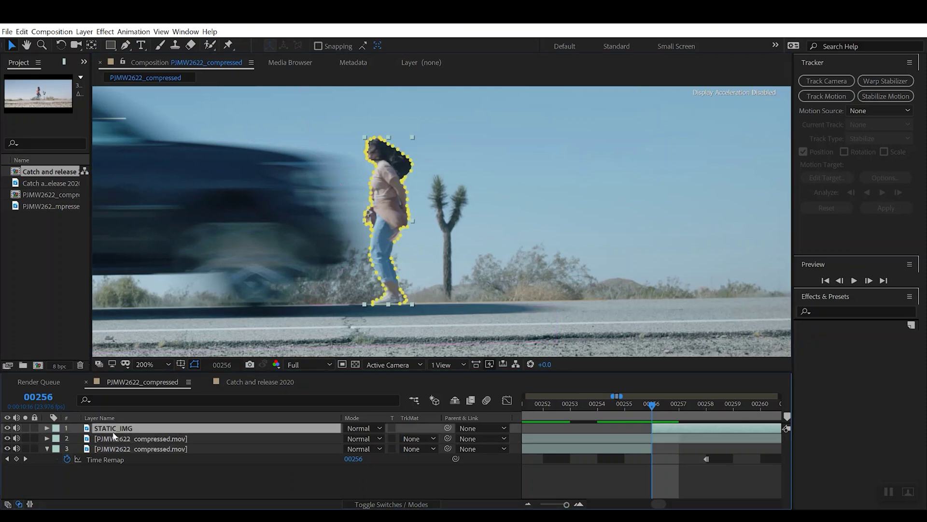
pyautogui.press('p')
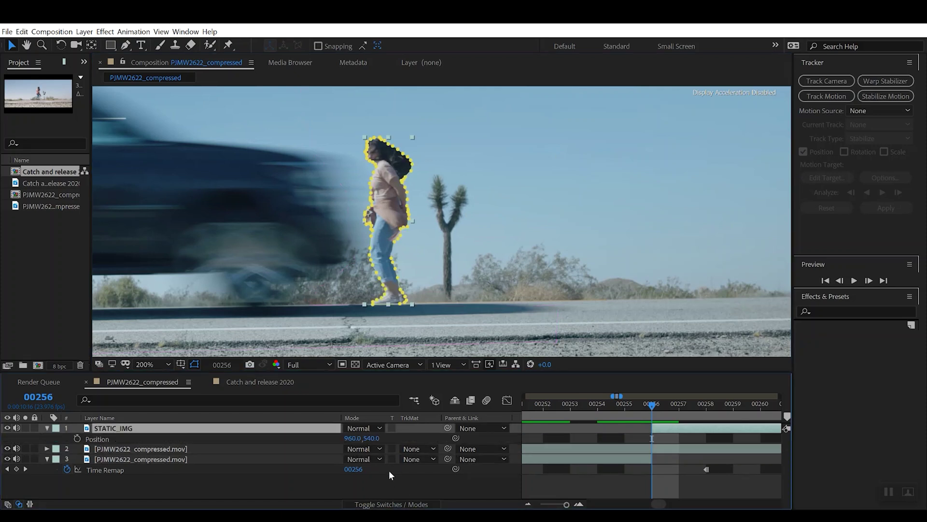
pyautogui.moveTo(353, 438); pyautogui.dragTo(462, 427)
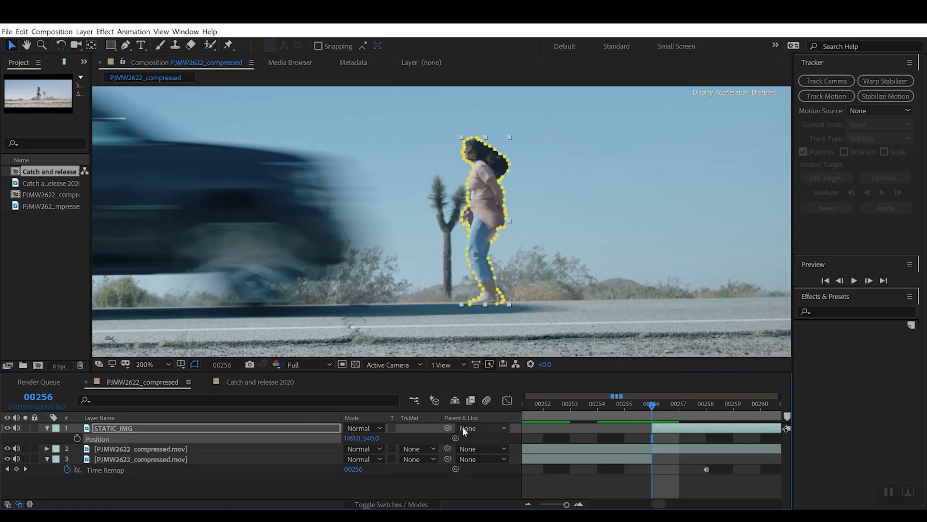
pyautogui.hotkey('ctrl', 'z')
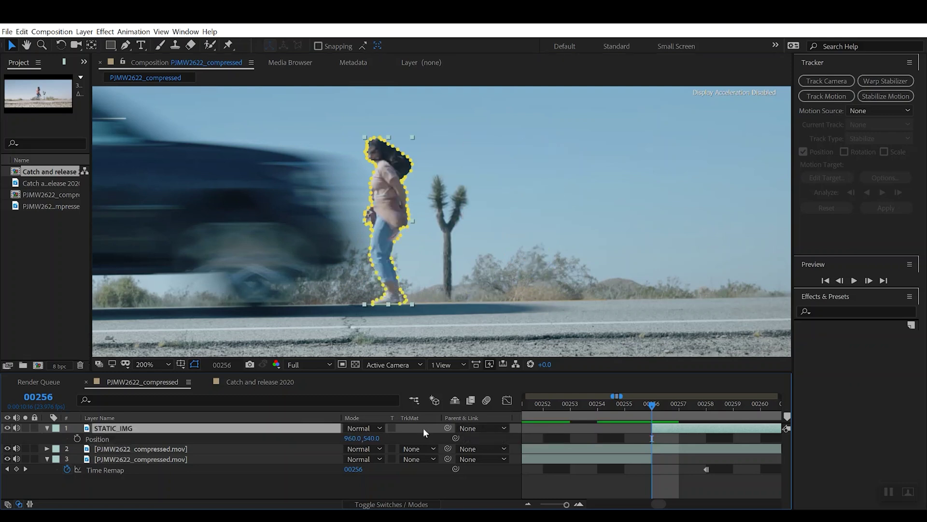
# - Review the impact around frame 4051 in the Catch and release 2020 composition and return to PJMW2622_compressed
pyautogui.click(274, 382)
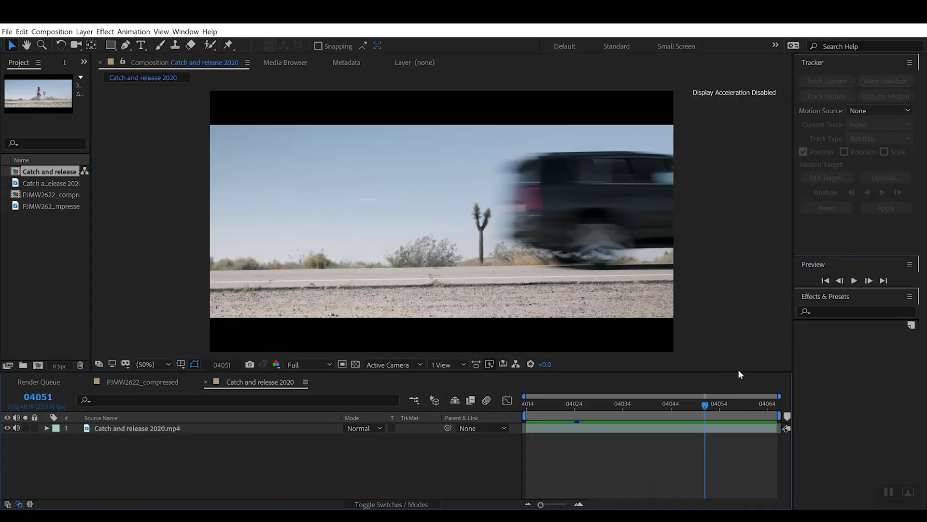
pyautogui.moveTo(704, 406)
pyautogui.mouseDown()
pyautogui.moveTo(668, 405)
pyautogui.moveTo(711, 406)
pyautogui.moveTo(649, 410)
pyautogui.moveTo(700, 408)
pyautogui.mouseUp()
pyautogui.click(145, 382)
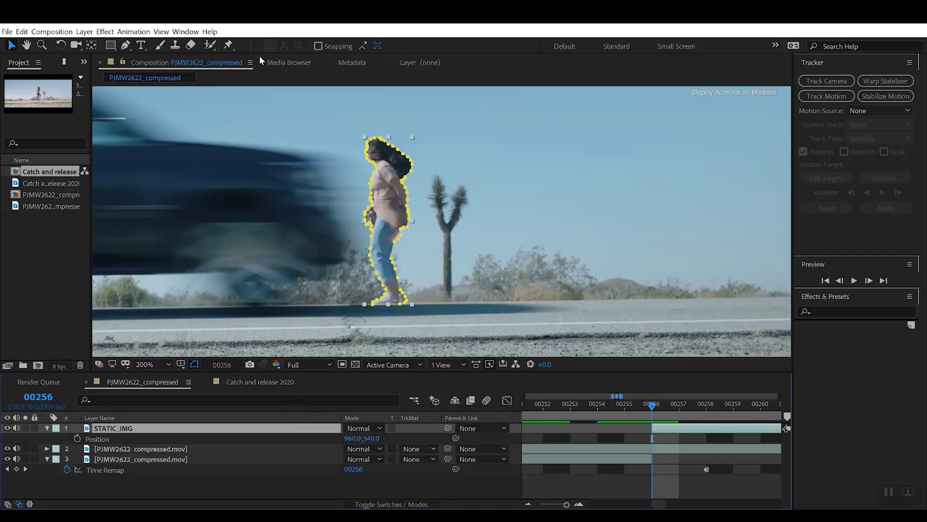
# - Place puppet pins on the STATIC_IMG woman's head, waist and feet at frame 256
pyautogui.click(228, 46)
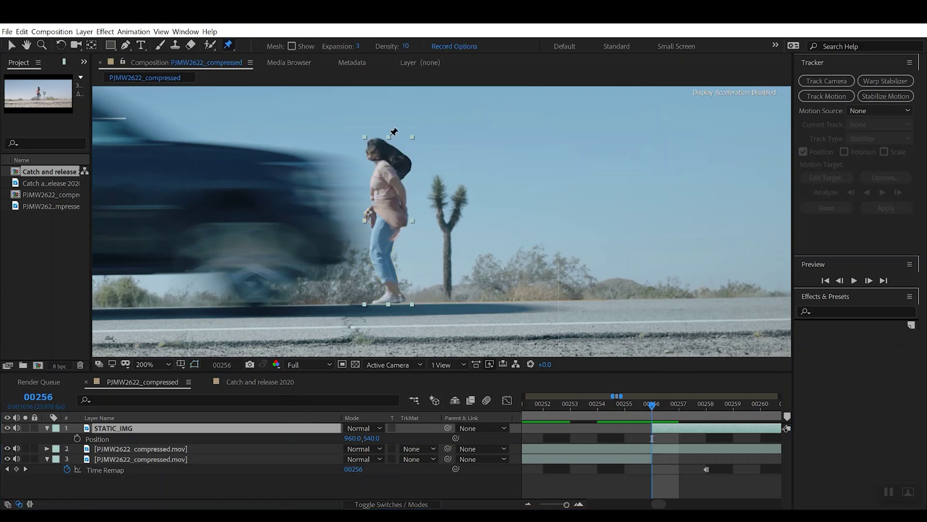
pyautogui.click(376, 144)
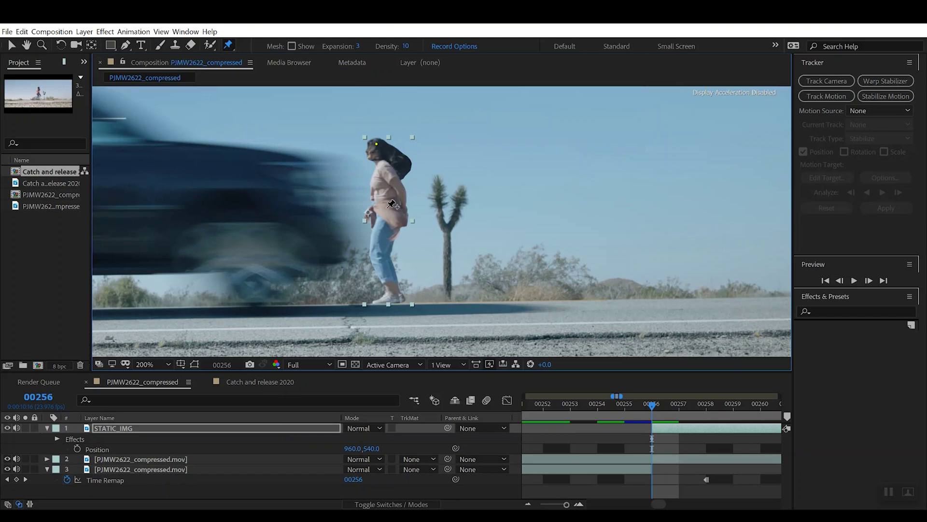
pyautogui.click(389, 209)
pyautogui.click(388, 299)
pyautogui.click(11, 45)
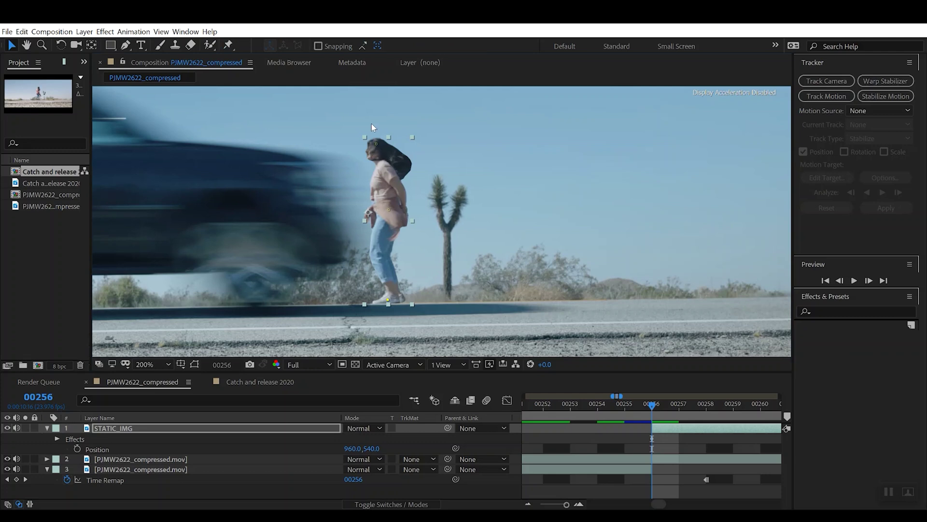
# - Set the puppet pins on the STATIC_IMG woman's head and waist at frame 256
pyautogui.moveTo(376, 145)
pyautogui.mouseDown()
pyautogui.moveTo(390, 146)
pyautogui.moveTo(340, 157)
pyautogui.moveTo(366, 161)
pyautogui.moveTo(378, 142)
pyautogui.mouseUp()
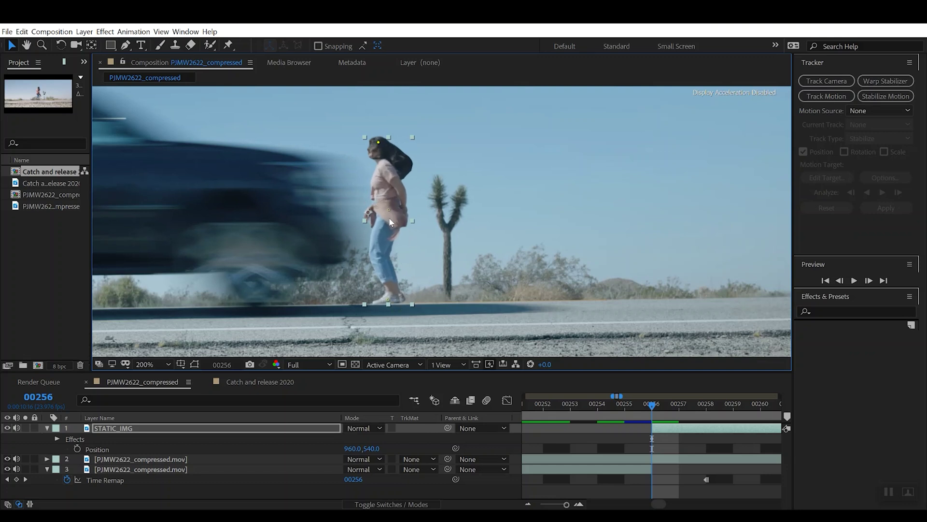
pyautogui.moveTo(390, 214)
pyautogui.mouseDown()
pyautogui.moveTo(377, 216)
pyautogui.moveTo(413, 219)
pyautogui.moveTo(395, 214)
pyautogui.mouseUp()
# - Start the STATIC_IMG layer at frame 257 and move it to position 1138, 505, against the car's front
pyautogui.click(672, 404)
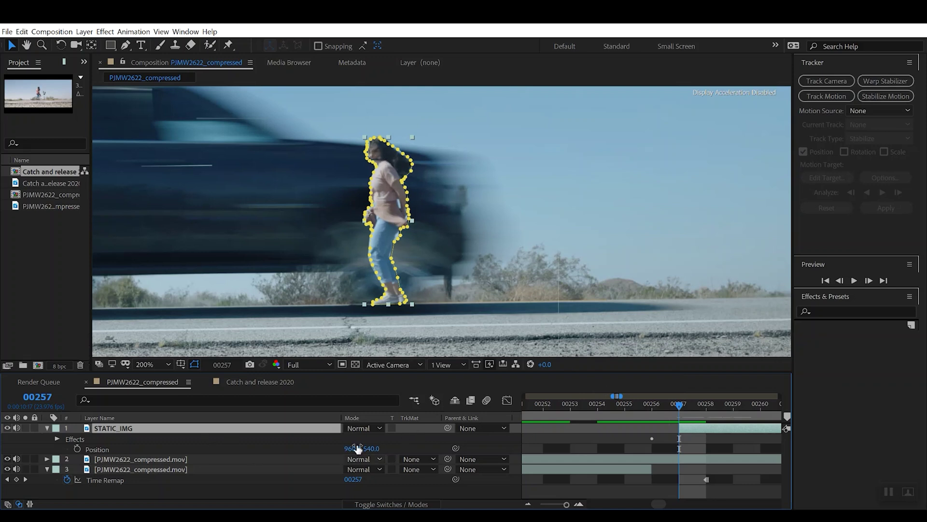
pyautogui.moveTo(356, 448); pyautogui.dragTo(459, 448)
pyautogui.moveTo(379, 449); pyautogui.dragTo(365, 448)
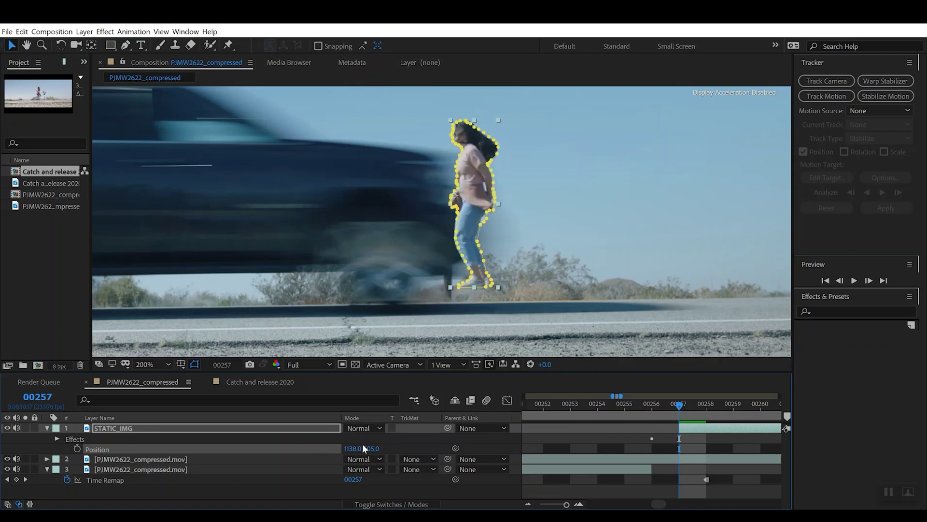
pyautogui.click(522, 201)
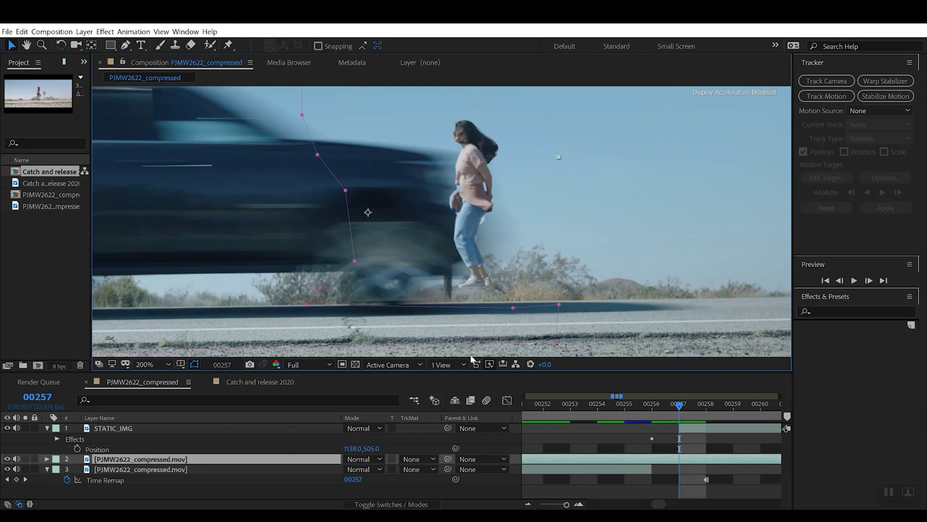
# - Pose the STATIC_IMG woman at frame 257 with her Puppet pins, bending her head toward the hood and shifting her feet toward the car
pyautogui.click(56, 439)
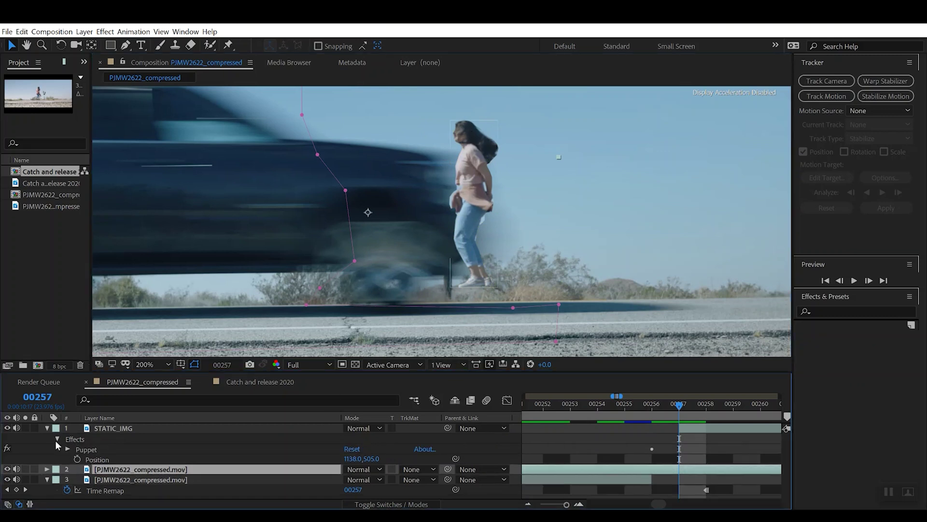
pyautogui.click(67, 450)
pyautogui.scroll(-1, 65, 466)
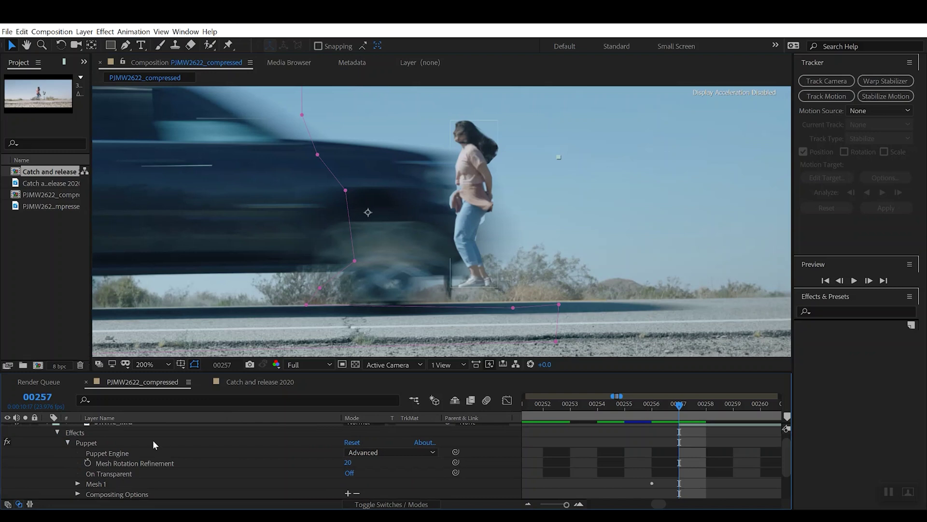
pyautogui.click(93, 443)
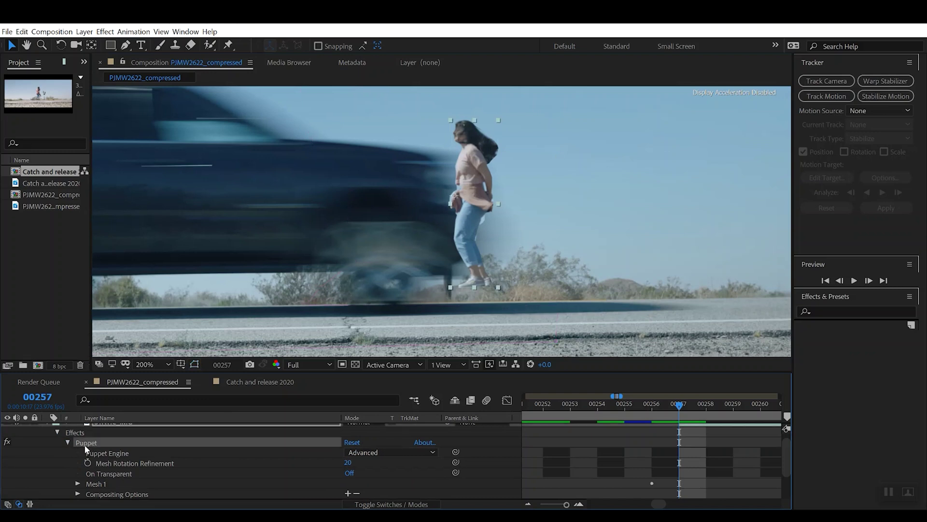
pyautogui.click(467, 131)
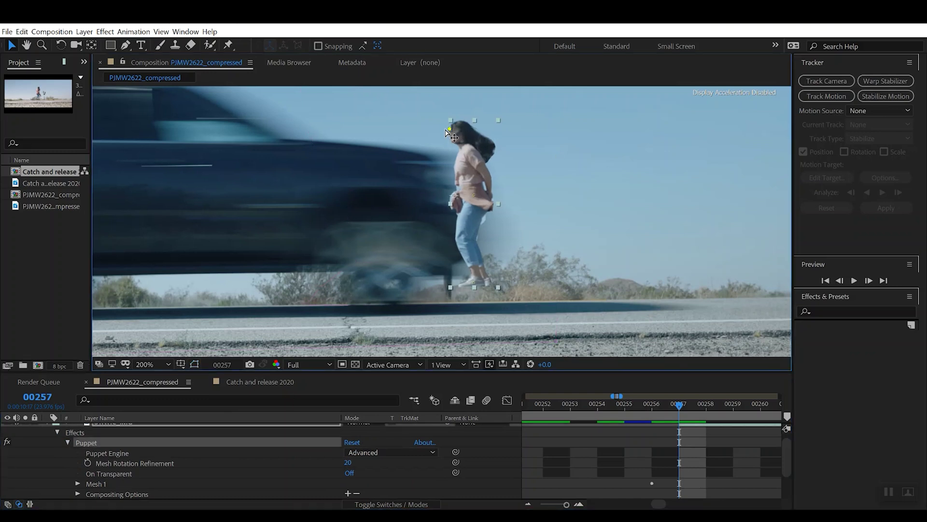
pyautogui.moveTo(445, 131); pyautogui.dragTo(419, 136)
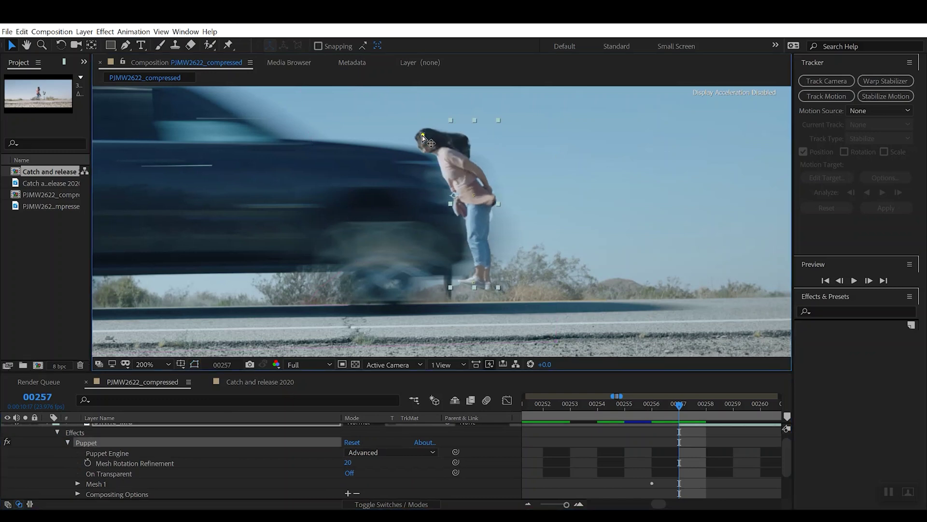
pyautogui.click(469, 193)
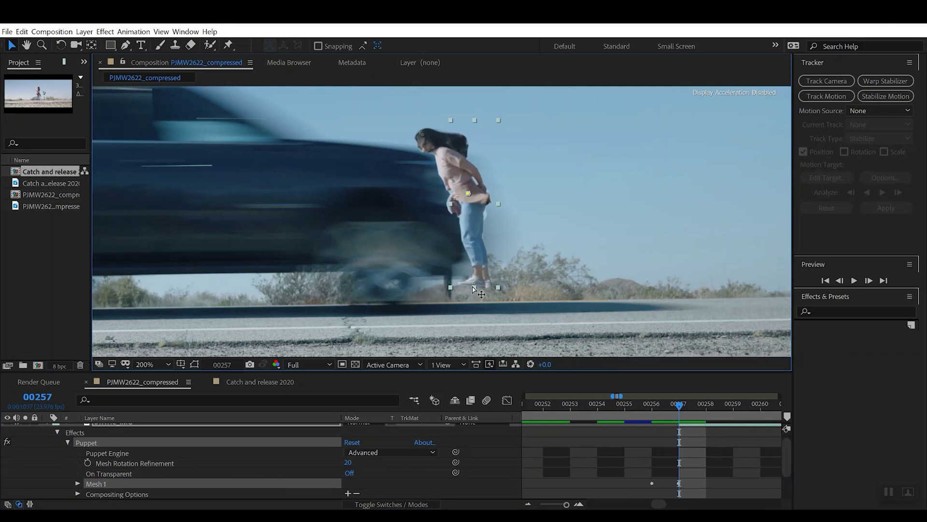
pyautogui.moveTo(473, 284)
pyautogui.mouseDown()
pyautogui.moveTo(473, 273)
pyautogui.moveTo(466, 285)
pyautogui.mouseUp()
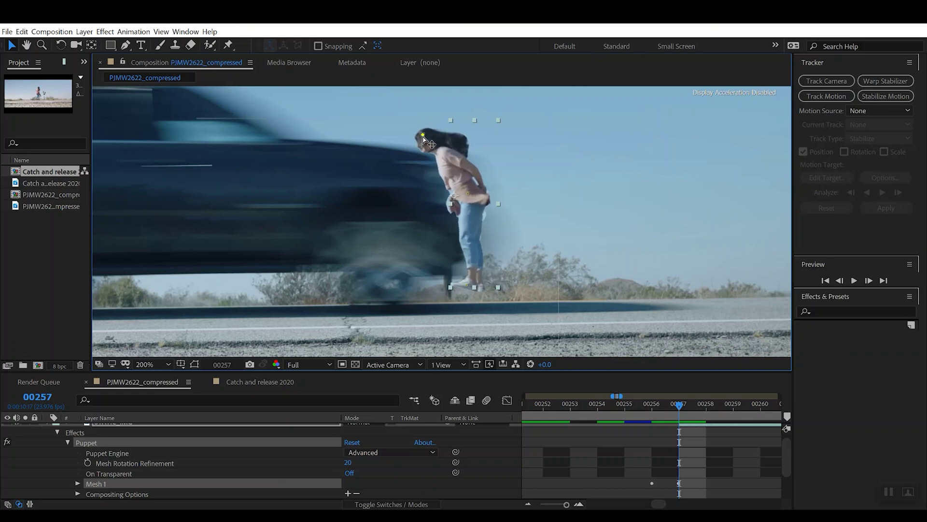
# - Refine the puppet pose at frame 257 by raising the hips, bending the head farther over the hood and lifting the feet
pyautogui.moveTo(421, 137); pyautogui.dragTo(410, 140)
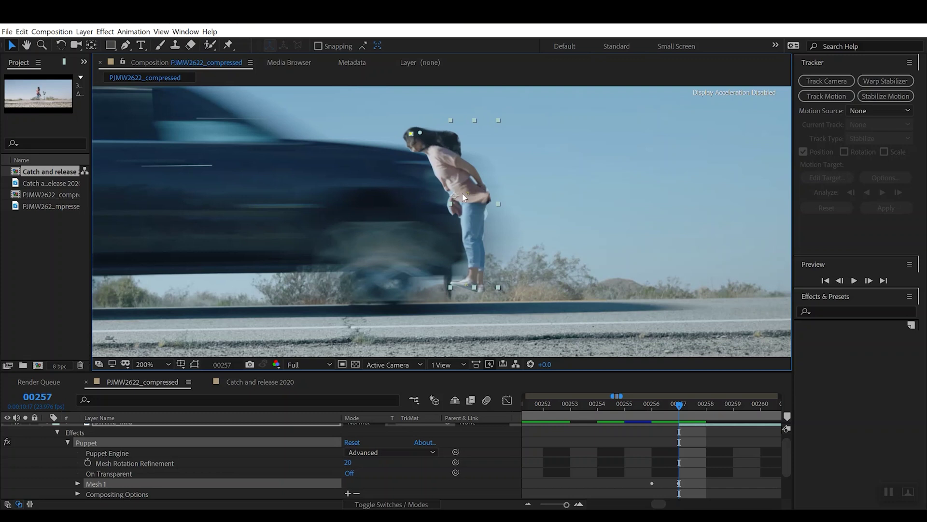
pyautogui.moveTo(462, 194); pyautogui.dragTo(464, 190)
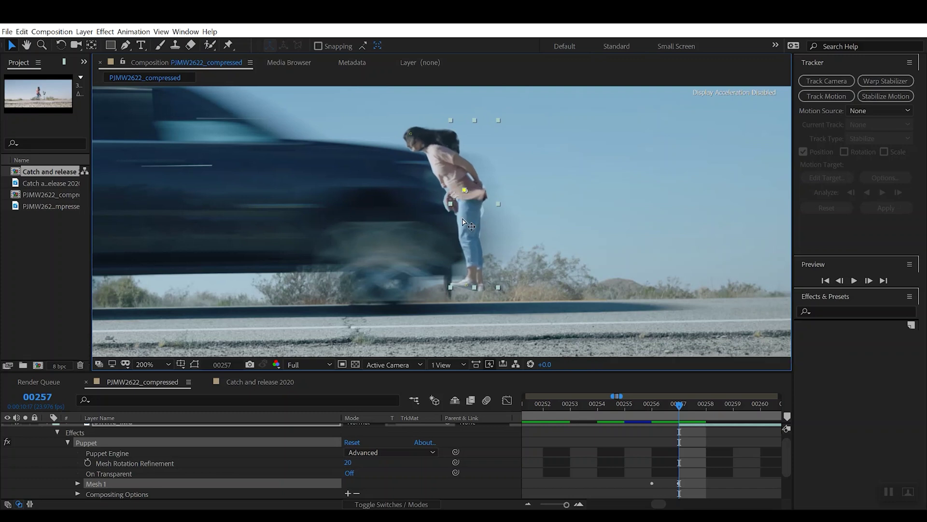
pyautogui.moveTo(467, 285); pyautogui.dragTo(456, 277)
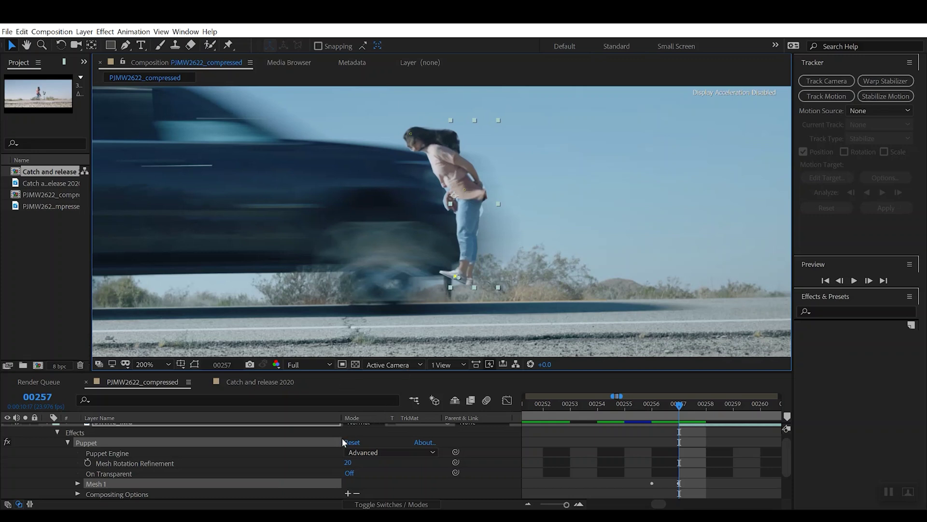
pyautogui.moveTo(467, 194); pyautogui.dragTo(463, 168)
pyautogui.moveTo(413, 136); pyautogui.dragTo(393, 141)
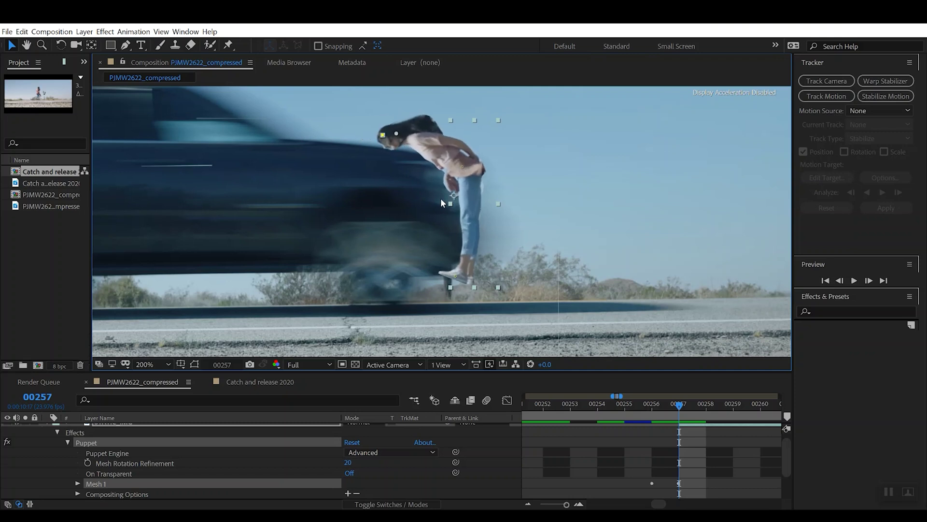
pyautogui.moveTo(458, 267)
pyautogui.mouseDown()
pyautogui.moveTo(461, 249)
pyautogui.moveTo(479, 259)
pyautogui.moveTo(468, 265)
pyautogui.mouseUp()
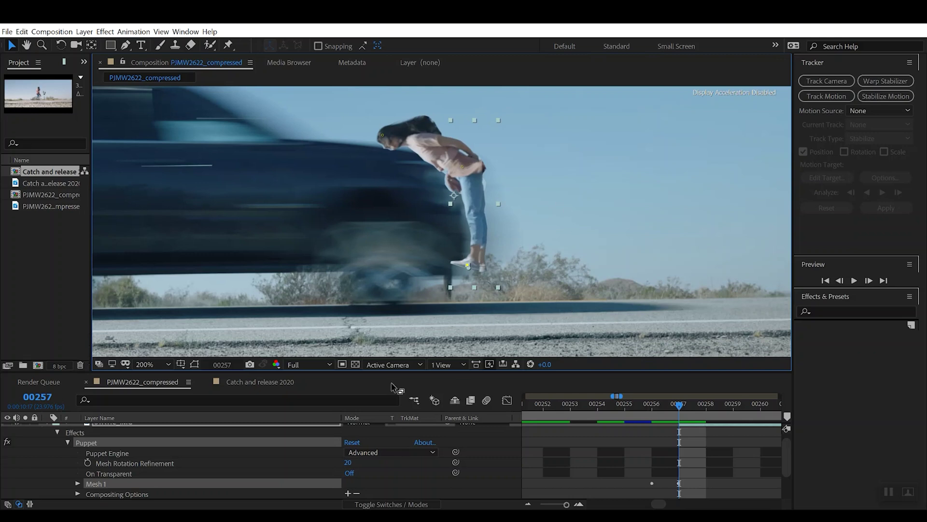
# - Enable Position keyframing on STATIC_IMG at frame 257
pyautogui.scroll(1, 194, 462)
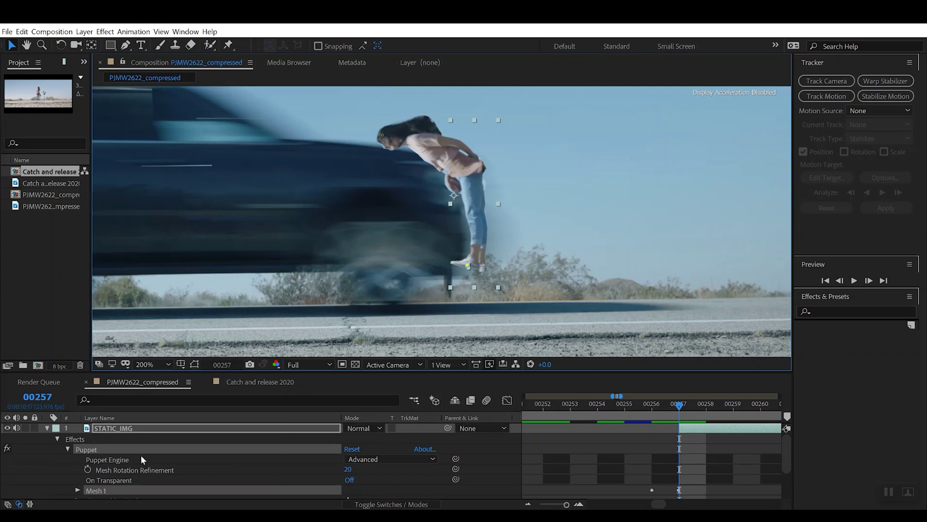
pyautogui.click(67, 449)
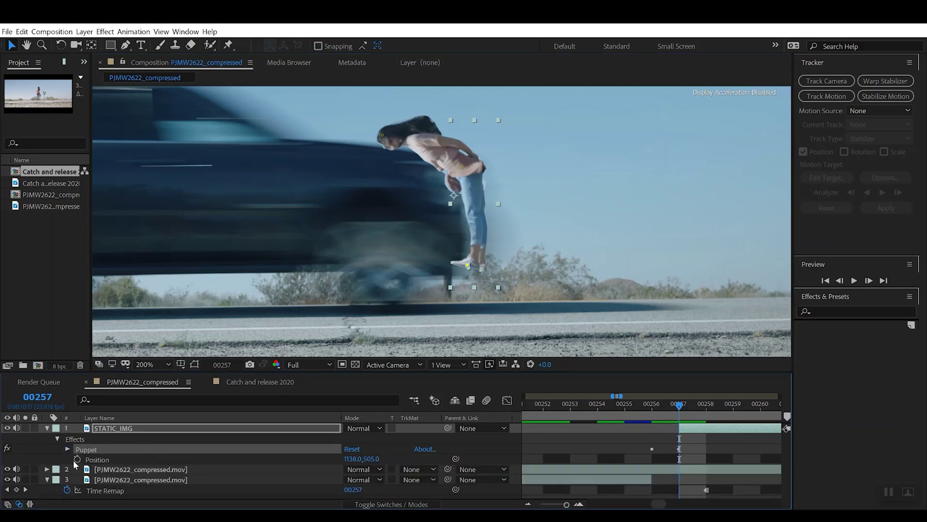
pyautogui.click(77, 459)
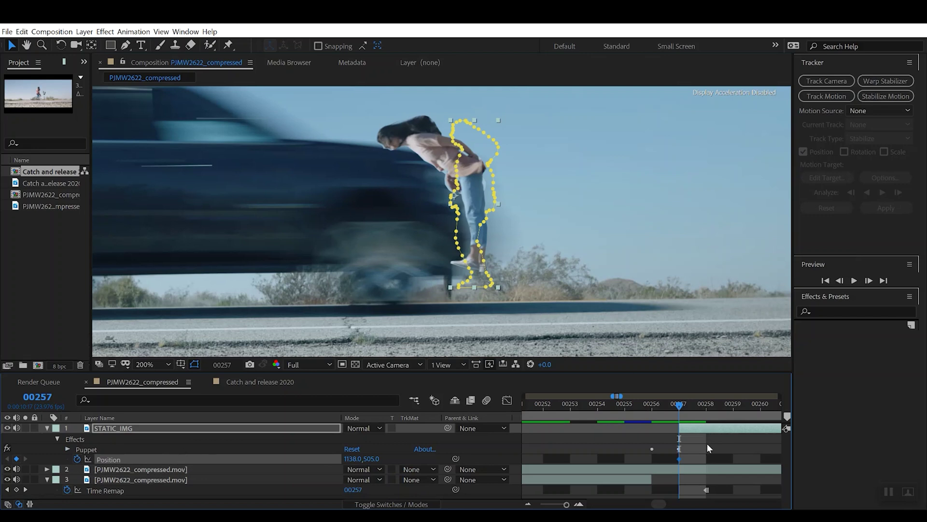
# - Extend the lowest PJMW2622_compressed.mov layer through frame 256 to fill the gap before STATIC_IMG starts
pyautogui.moveTo(680, 410); pyautogui.dragTo(664, 409)
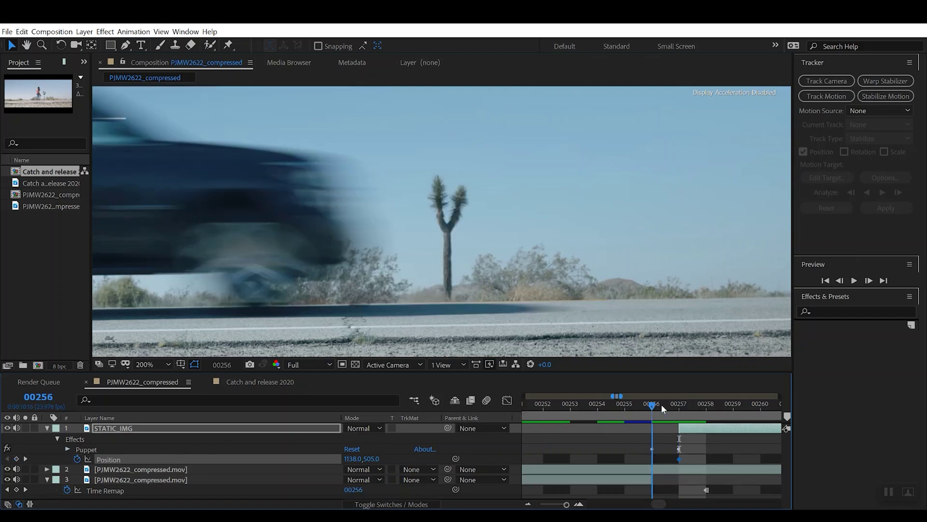
pyautogui.click(680, 408)
pyautogui.click(652, 407)
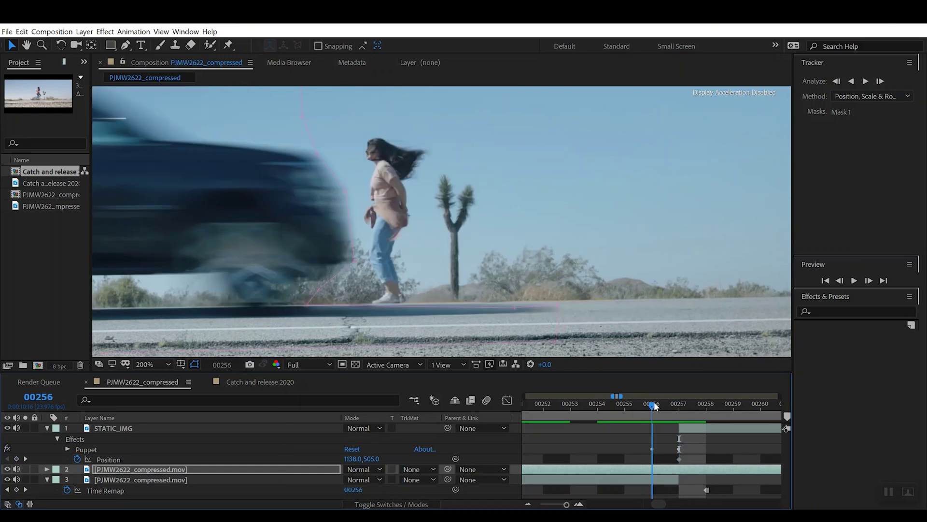
# - Compare frames 256 and 257 repeatedly to check the transition from the standing woman to the bent cutout
pyautogui.click(636, 407)
pyautogui.click(647, 407)
pyautogui.click(669, 408)
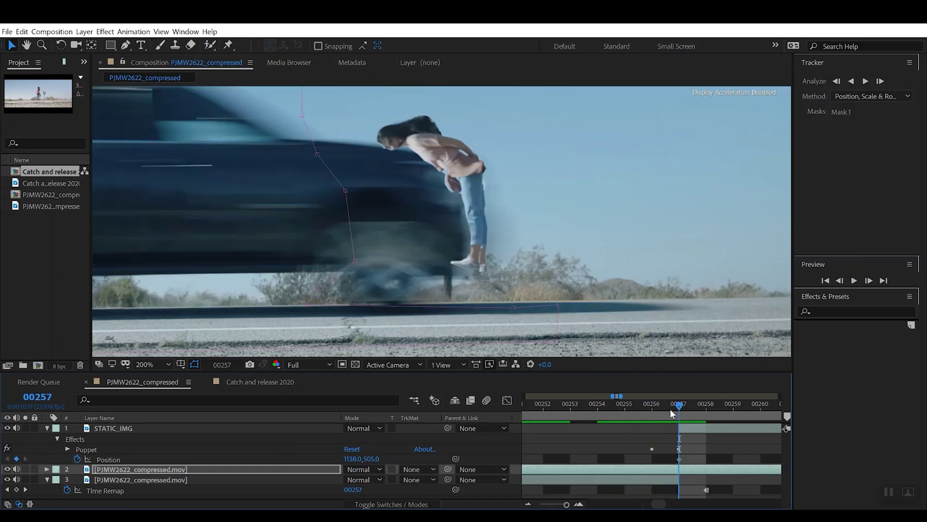
pyautogui.click(658, 409)
pyautogui.click(669, 410)
pyautogui.click(657, 408)
pyautogui.click(667, 410)
pyautogui.click(653, 409)
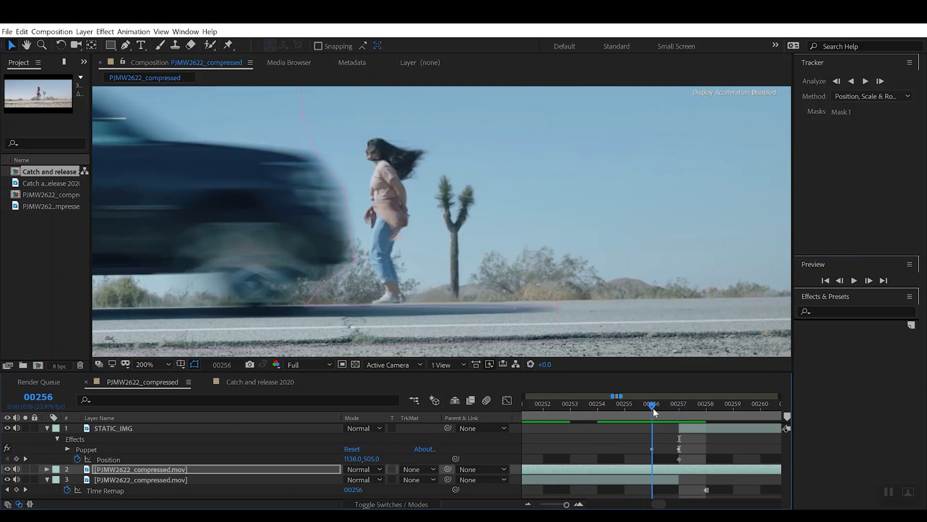
pyautogui.click(675, 407)
pyautogui.click(656, 405)
pyautogui.click(675, 408)
pyautogui.click(664, 409)
pyautogui.click(674, 410)
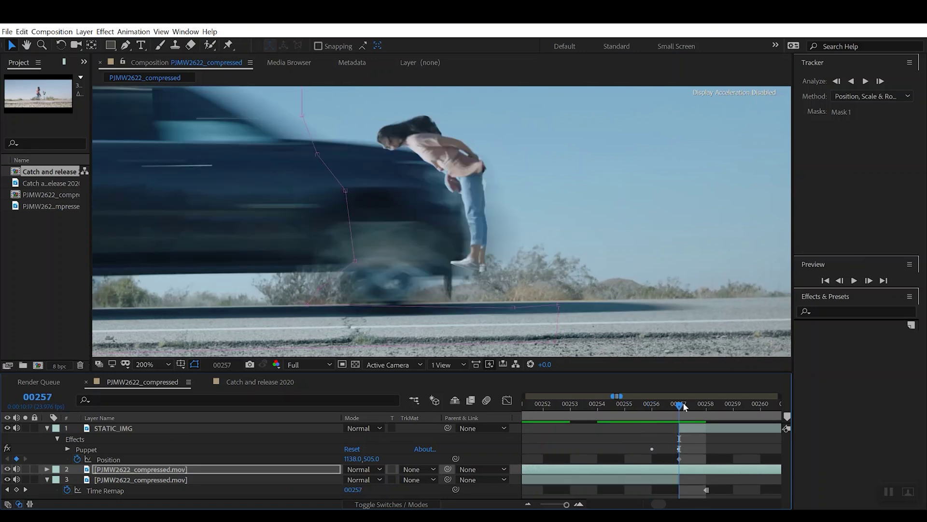
# - Keyframe the STATIC_IMG X position to 1408 at frame 258 to keep the woman on the car's front
pyautogui.click(704, 407)
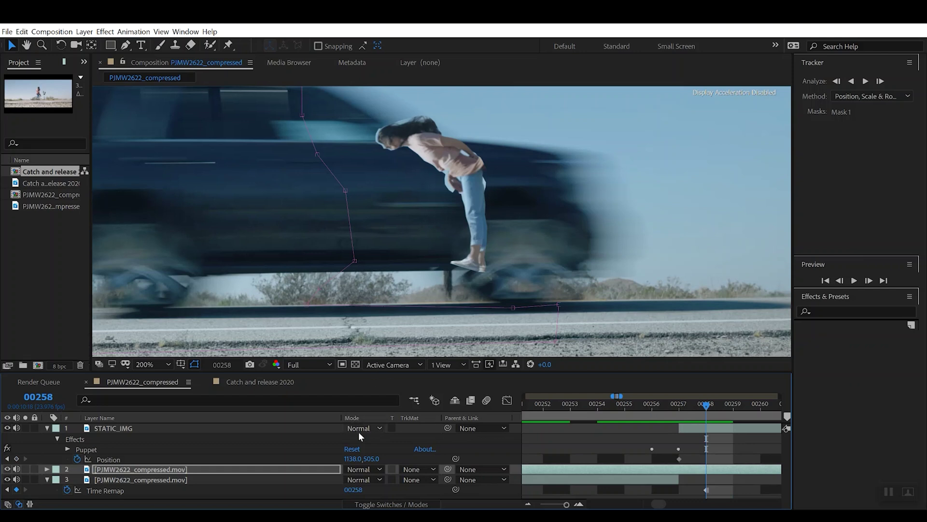
pyautogui.moveTo(370, 461); pyautogui.dragTo(491, 436)
pyautogui.click(613, 426)
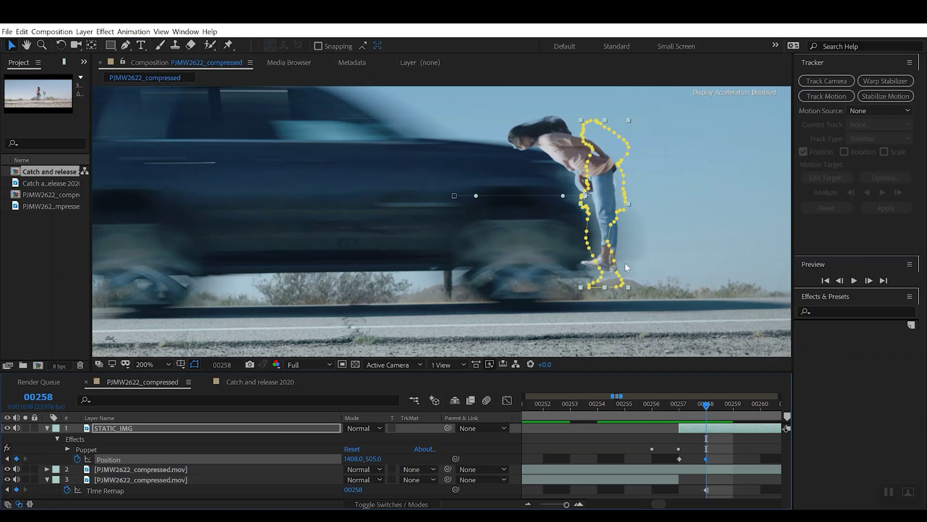
# - Keyframe the STATIC_IMG X position to 1663 at frame 259 to follow the car
pyautogui.scroll(-3, 625, 262)
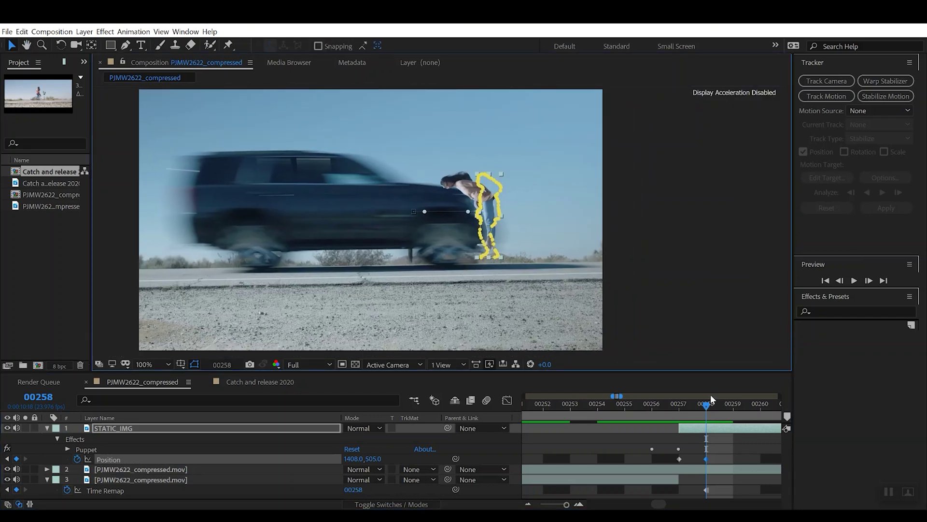
pyautogui.moveTo(708, 407); pyautogui.dragTo(727, 408)
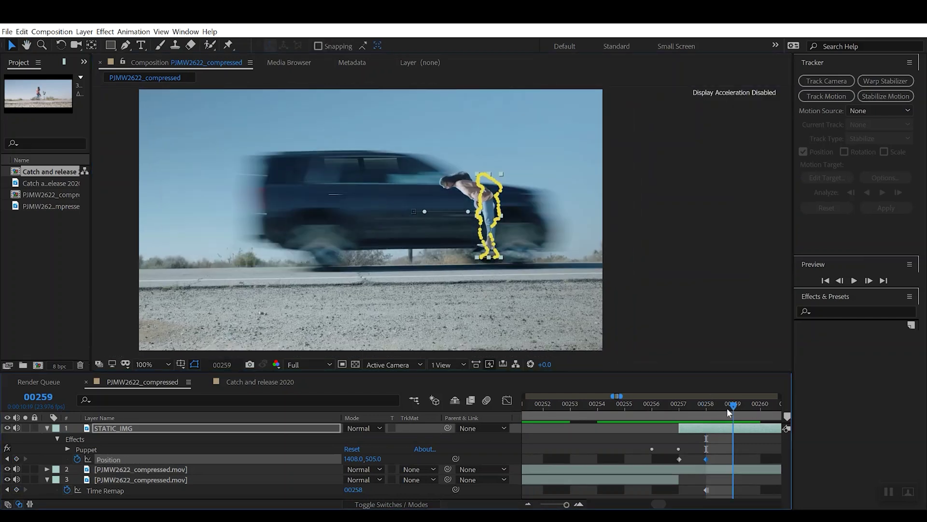
pyautogui.moveTo(358, 458); pyautogui.dragTo(485, 439)
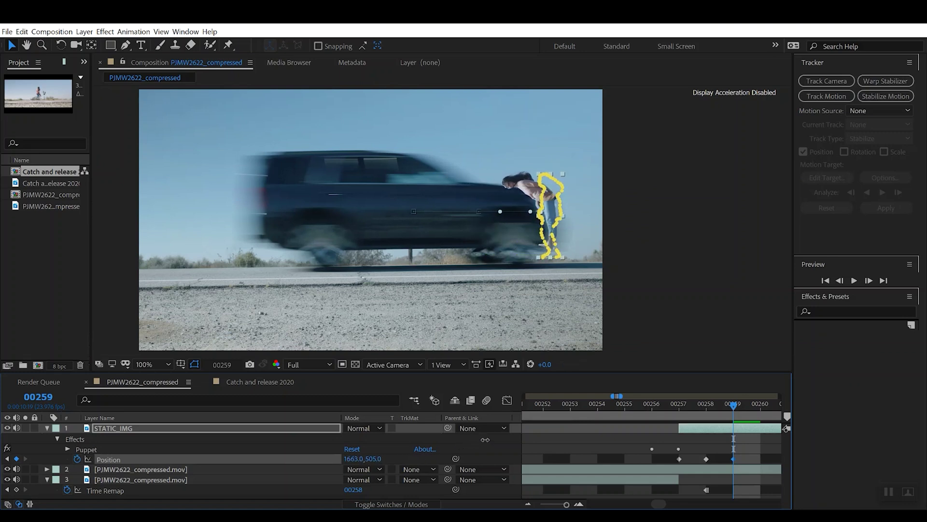
# - Keyframe the STATIC_IMG X position to 1956 at frame 260 and 2126 at frame 261, carrying the woman out of frame
pyautogui.click(750, 410)
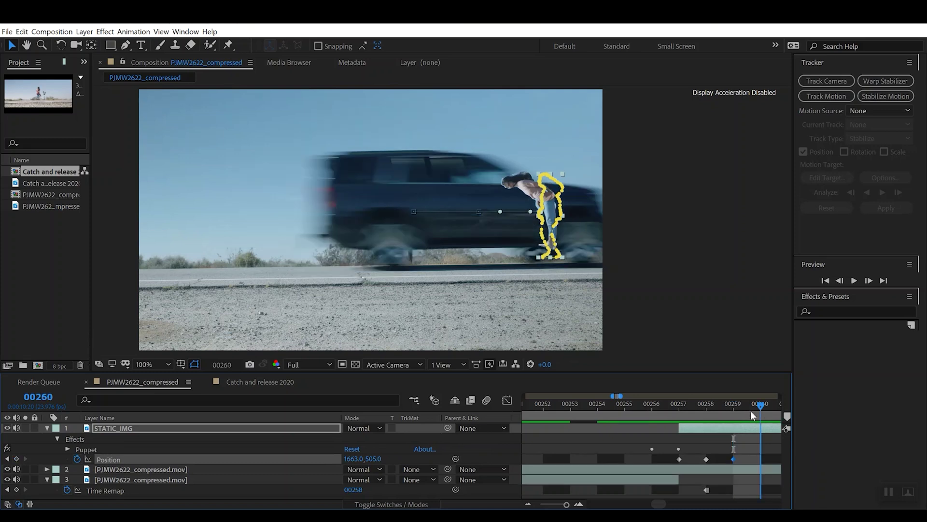
pyautogui.moveTo(347, 457); pyautogui.dragTo(510, 433)
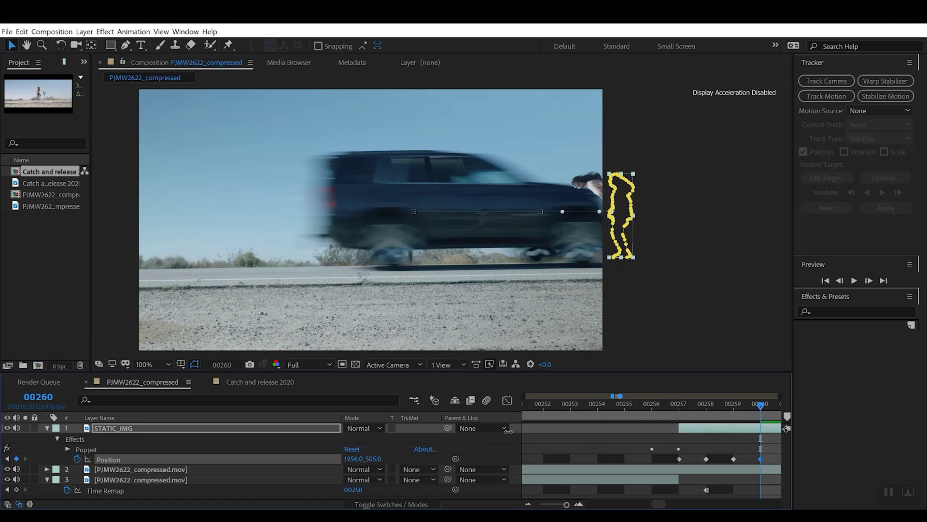
pyautogui.moveTo(762, 404); pyautogui.dragTo(712, 406)
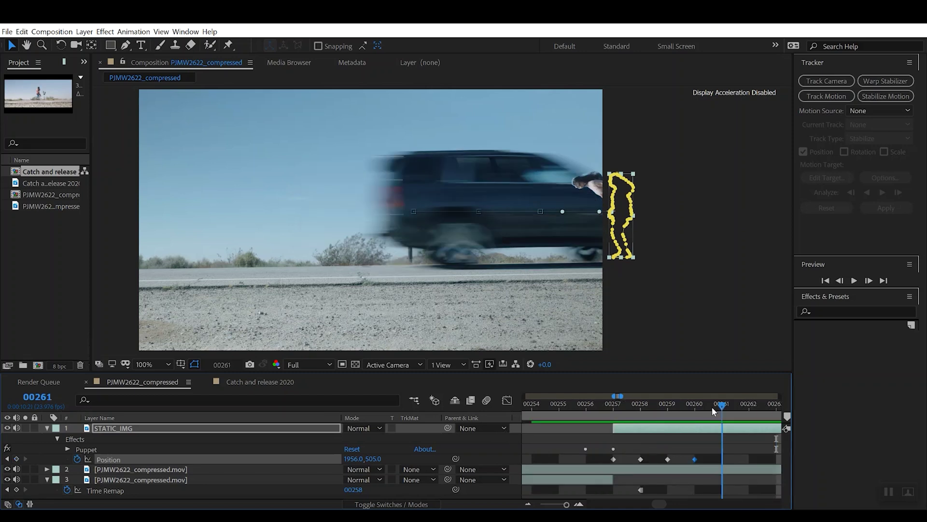
pyautogui.moveTo(358, 458); pyautogui.dragTo(454, 409)
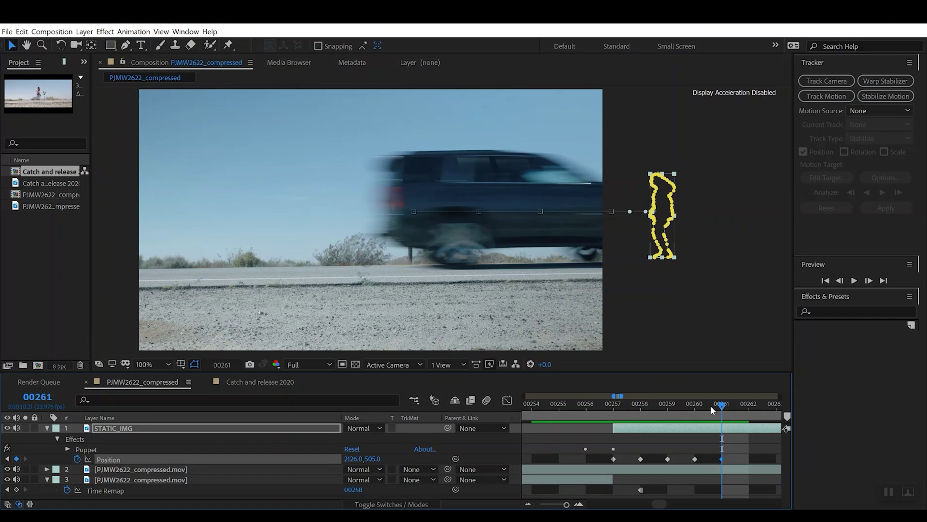
# - Return to frame 258 and hide the mask outline in the composition view
pyautogui.moveTo(723, 410); pyautogui.dragTo(638, 412)
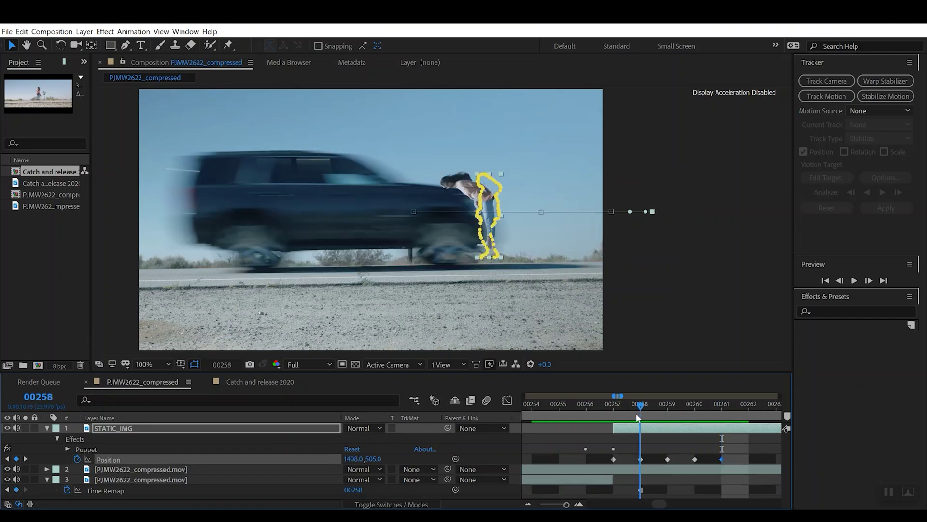
pyautogui.click(196, 365)
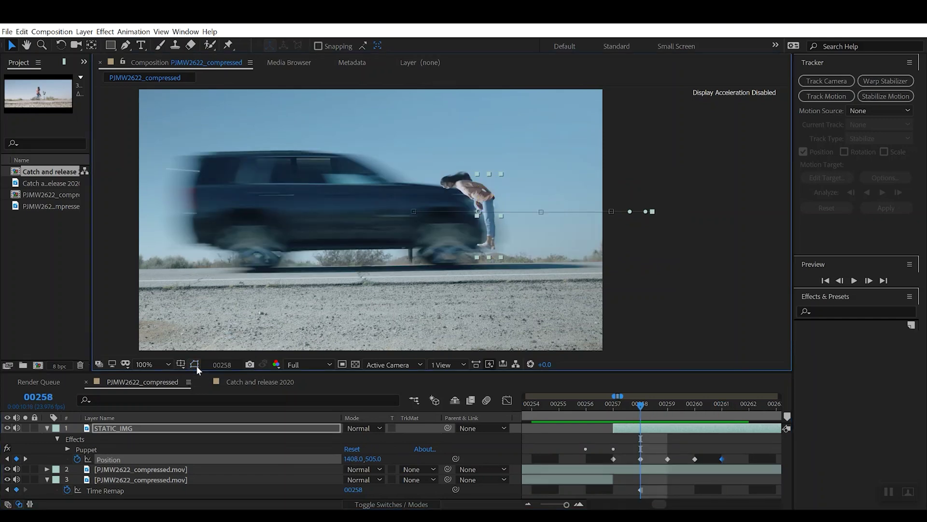
# - Apply the Directional Blur effect to the STATIC_IMG layer
pyautogui.moveTo(639, 407)
pyautogui.mouseDown()
pyautogui.moveTo(559, 410)
pyautogui.moveTo(698, 413)
pyautogui.moveTo(558, 414)
pyautogui.moveTo(667, 415)
pyautogui.moveTo(568, 413)
pyautogui.moveTo(641, 411)
pyautogui.mouseUp()
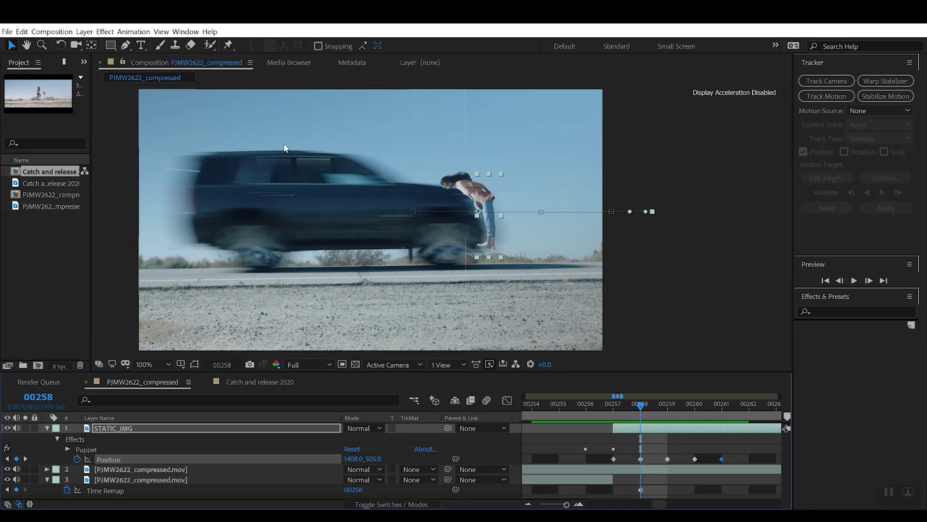
pyautogui.click(135, 428)
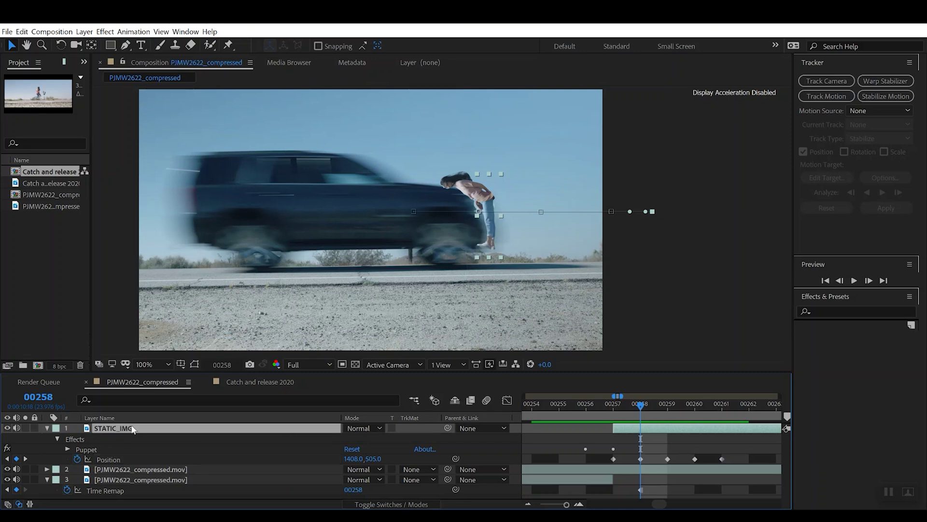
pyautogui.rightClick(134, 429)
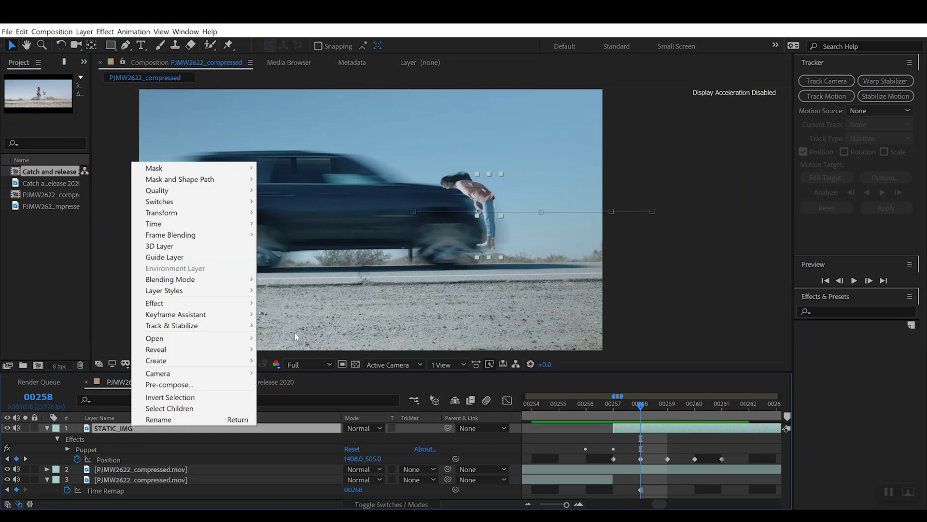
pyautogui.moveTo(228, 306)
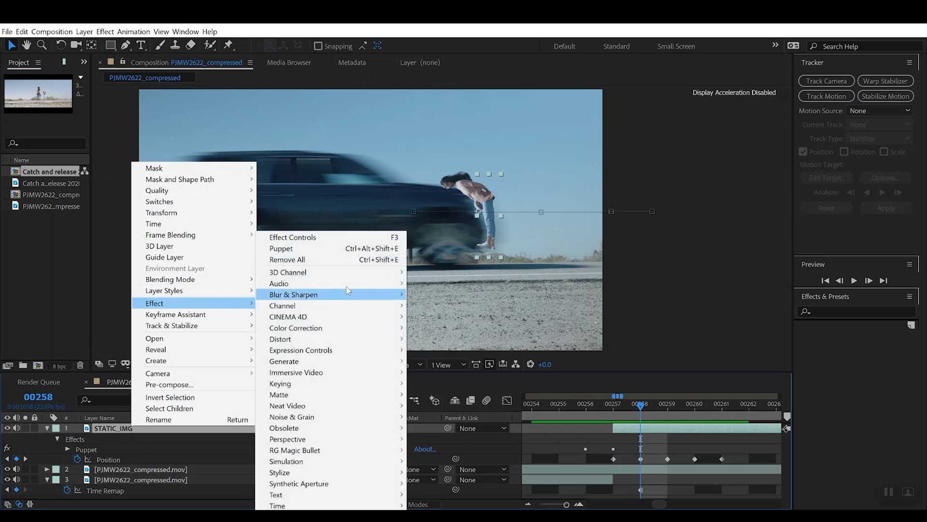
pyautogui.moveTo(363, 297)
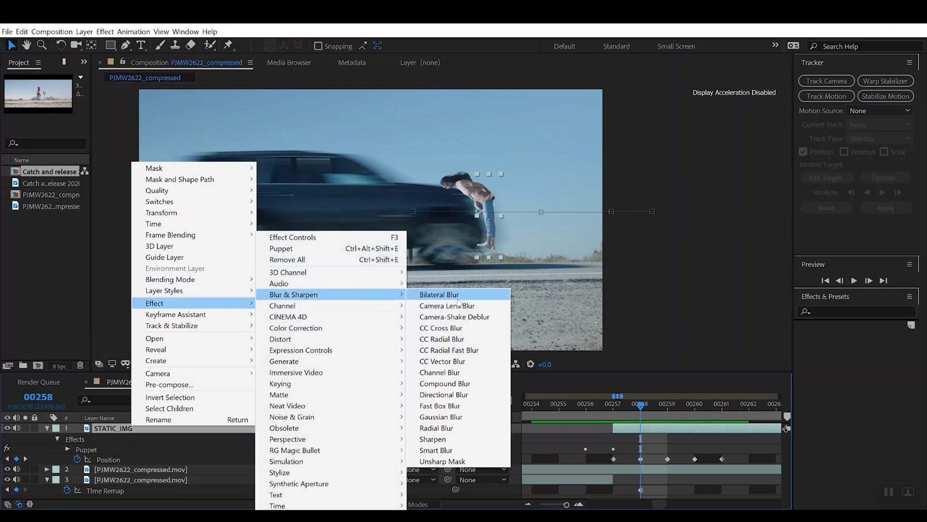
pyautogui.click(463, 396)
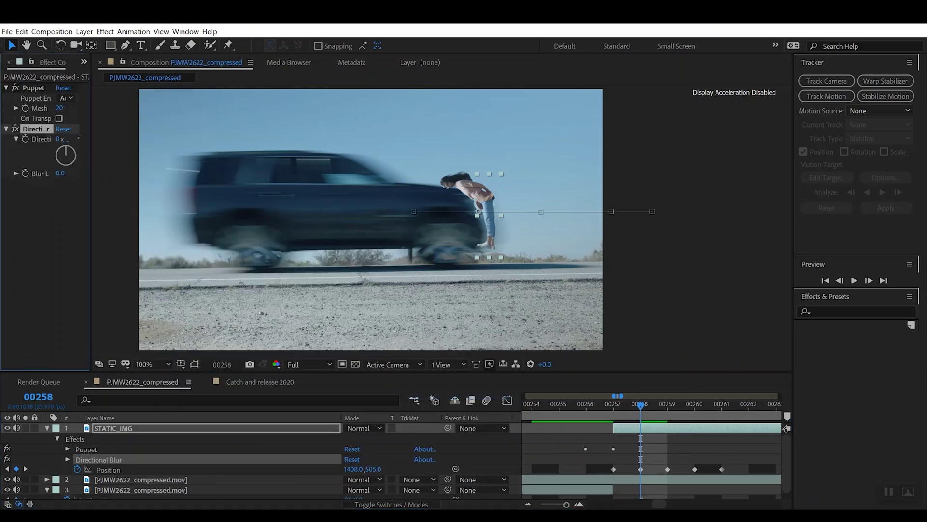
# - Set the Directional Blur on STATIC_IMG to a direction of 91° and a blur length of 42.9 to match the car's motion blur
pyautogui.moveTo(92, 179); pyautogui.dragTo(144, 177)
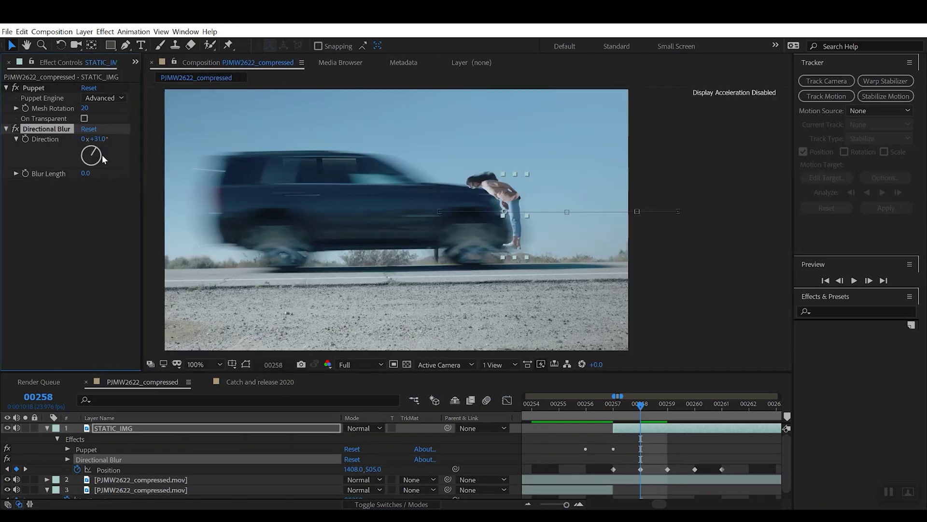
pyautogui.moveTo(102, 155); pyautogui.dragTo(259, 167)
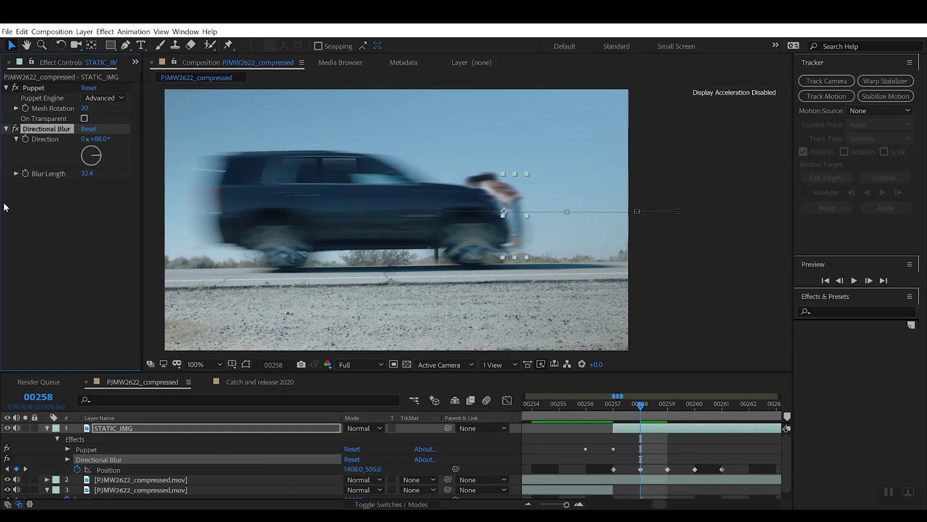
pyautogui.moveTo(99, 157); pyautogui.dragTo(201, 167)
pyautogui.moveTo(102, 169); pyautogui.dragTo(139, 167)
pyautogui.moveTo(155, 168); pyautogui.dragTo(139, 169)
# - Review the impact frame by frame between frames 253 and 260, checking how the blurred woman blends with the moving car
pyautogui.click(619, 407)
pyautogui.click(587, 407)
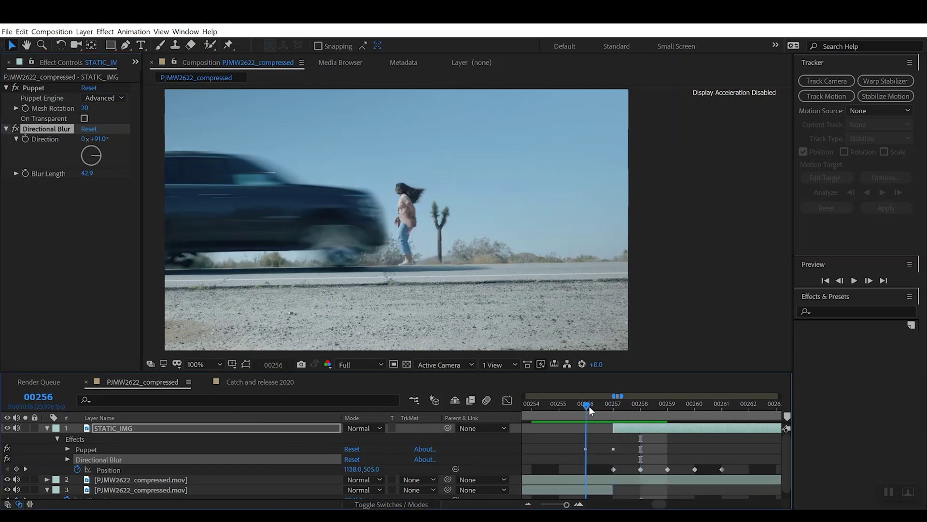
pyautogui.click(561, 406)
pyautogui.click(540, 405)
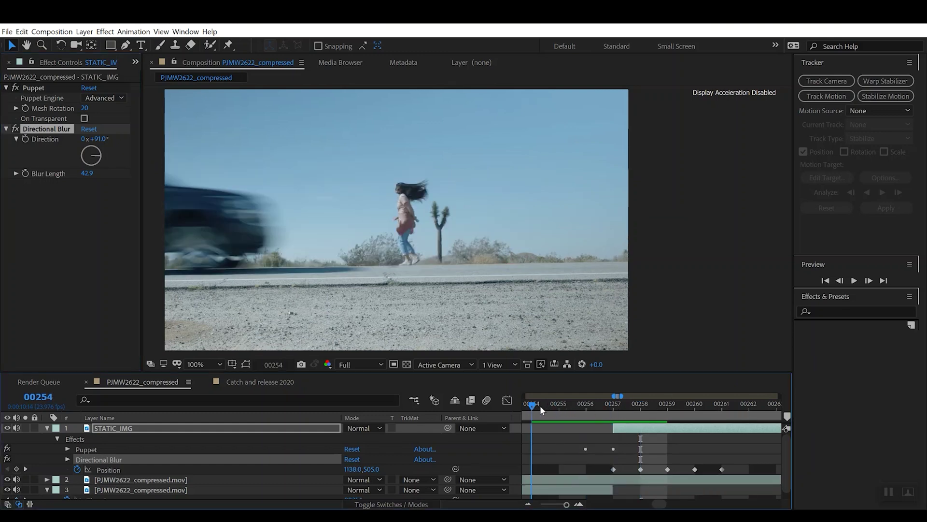
pyautogui.click(559, 407)
pyautogui.click(586, 407)
pyautogui.click(611, 408)
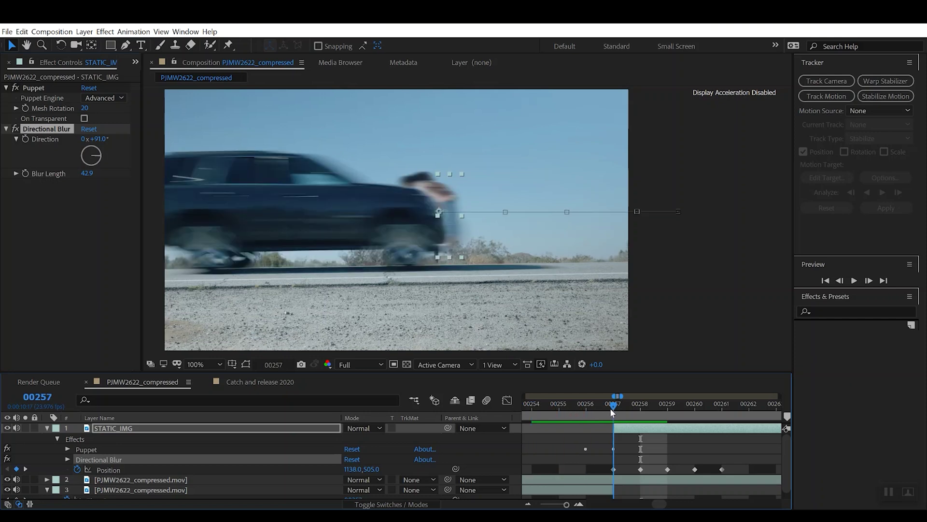
pyautogui.click(642, 409)
pyautogui.moveTo(648, 409); pyautogui.dragTo(705, 410)
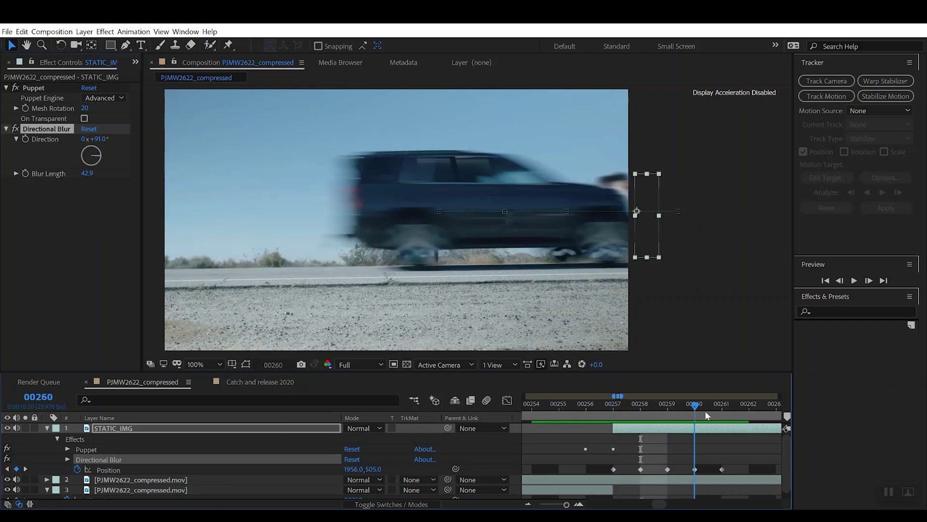
pyautogui.moveTo(633, 410); pyautogui.dragTo(538, 418)
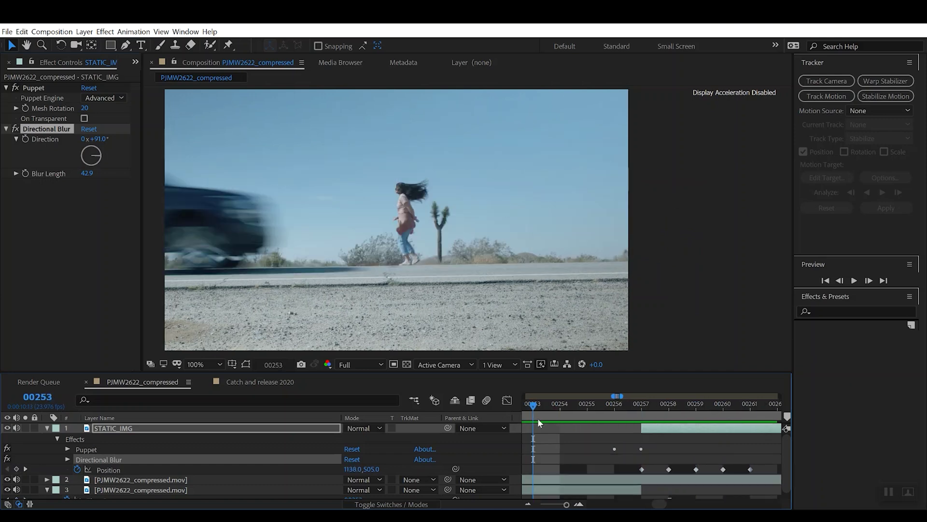
pyautogui.moveTo(627, 405); pyautogui.dragTo(652, 406)
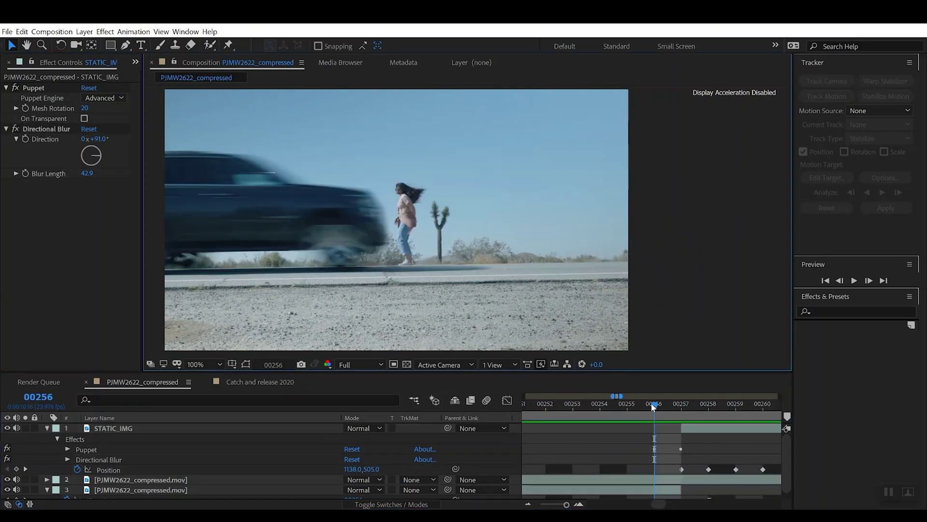
# - Collapse the expanded properties of STATIC_IMG and the bottom PJMW2622_compressed.mov layer, and go back to frame 254
pyautogui.click(47, 428)
pyautogui.click(48, 447)
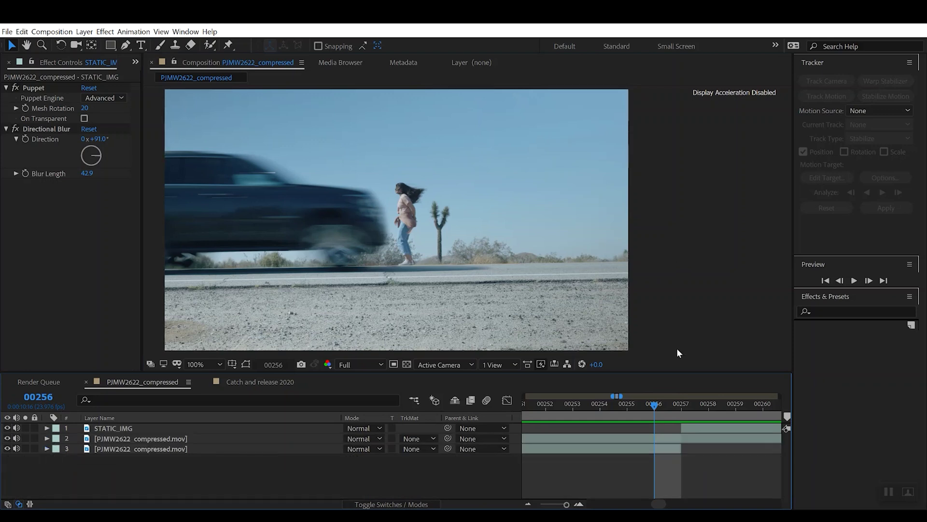
pyautogui.moveTo(654, 409); pyautogui.dragTo(681, 409)
pyautogui.click(610, 403)
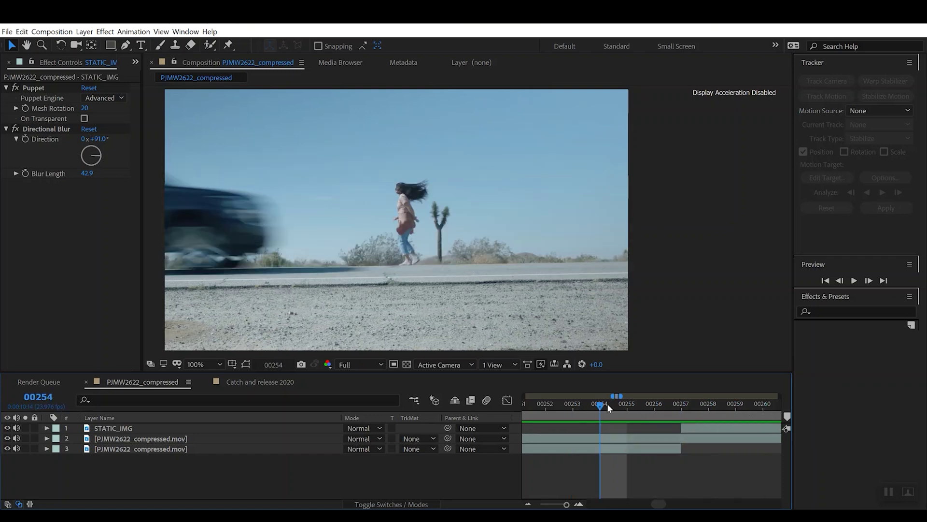